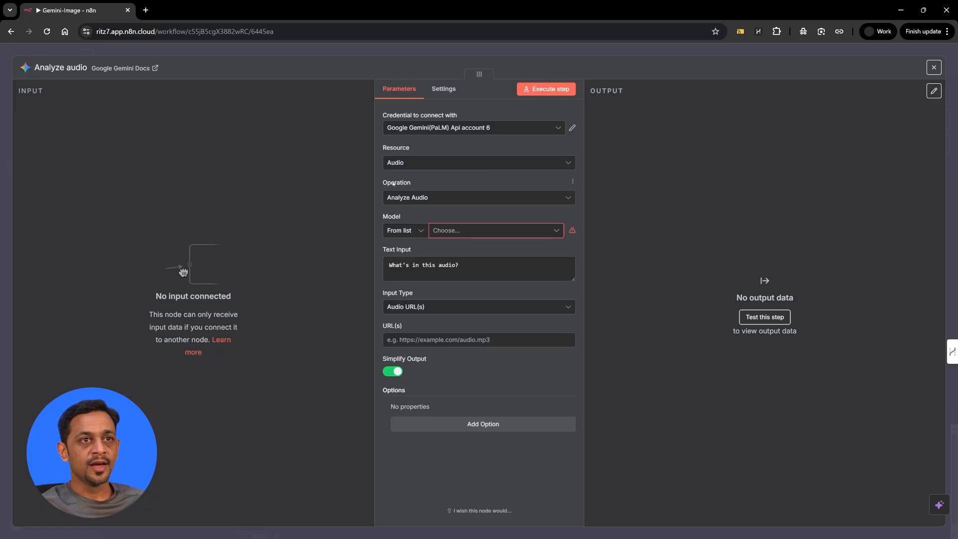
Keep Analyze Audio, select the models/gemini-2.5-pro model, and set Input Type to Audio URL(s).
{"action": "left_click", "coordinate": [424, 198]}
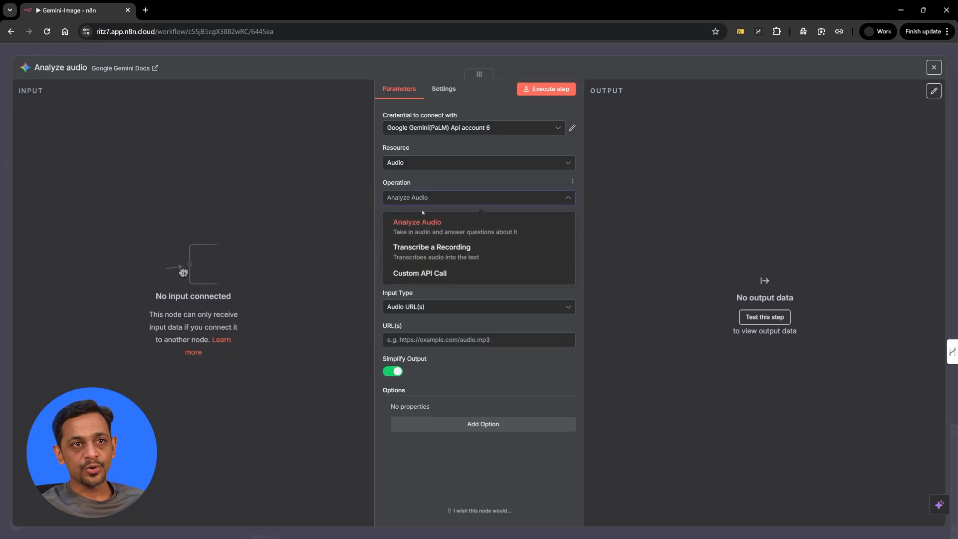
{"action": "left_click", "coordinate": [450, 183]}
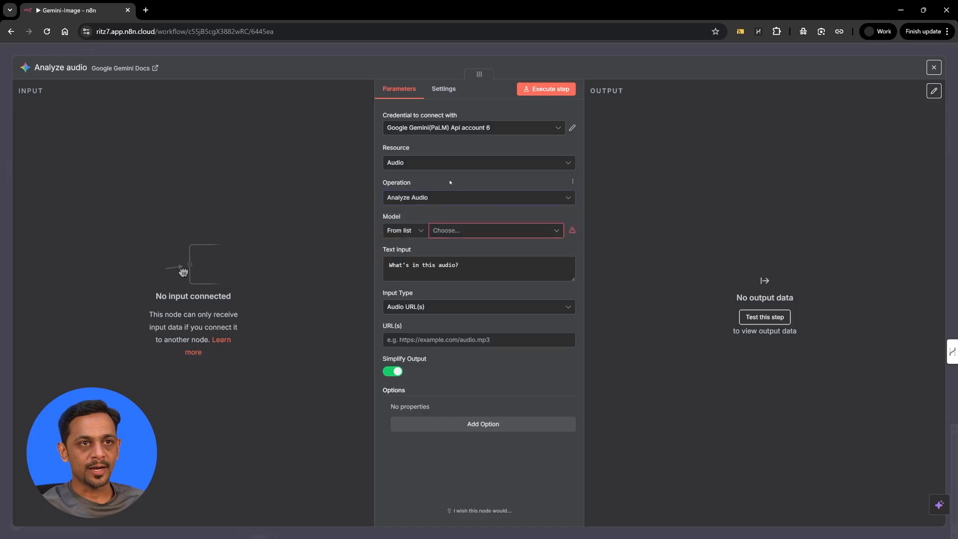
{"action": "left_click", "coordinate": [457, 231]}
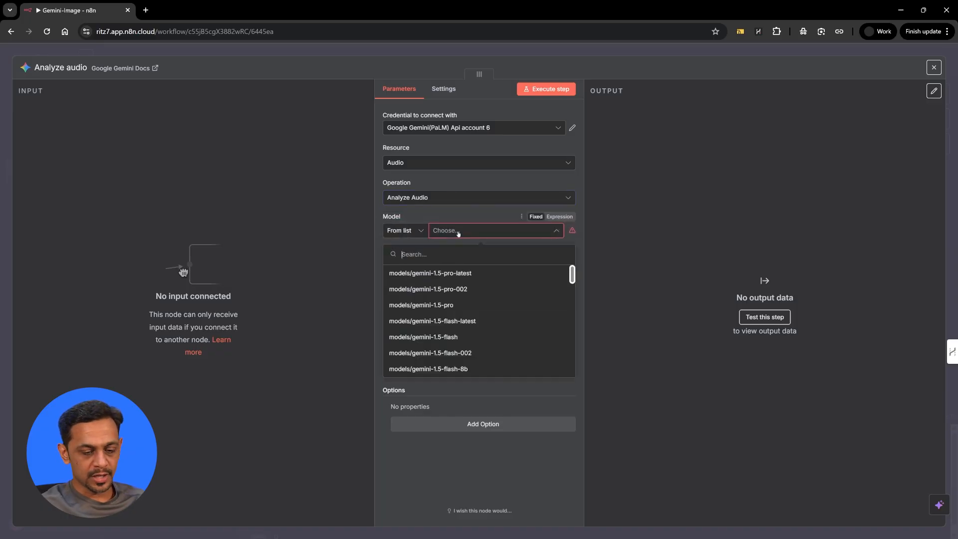
{"action": "type", "text": "2.5"}
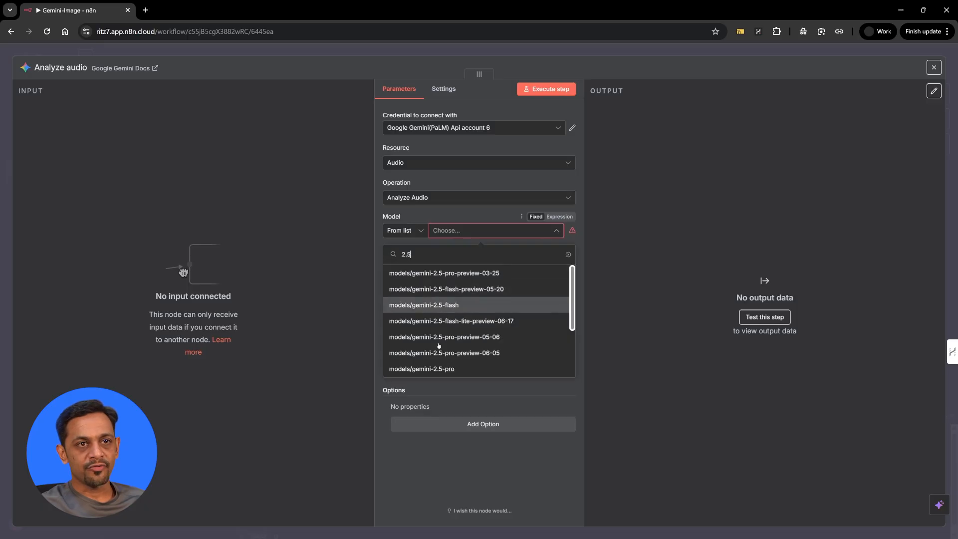
{"action": "left_click", "coordinate": [440, 369]}
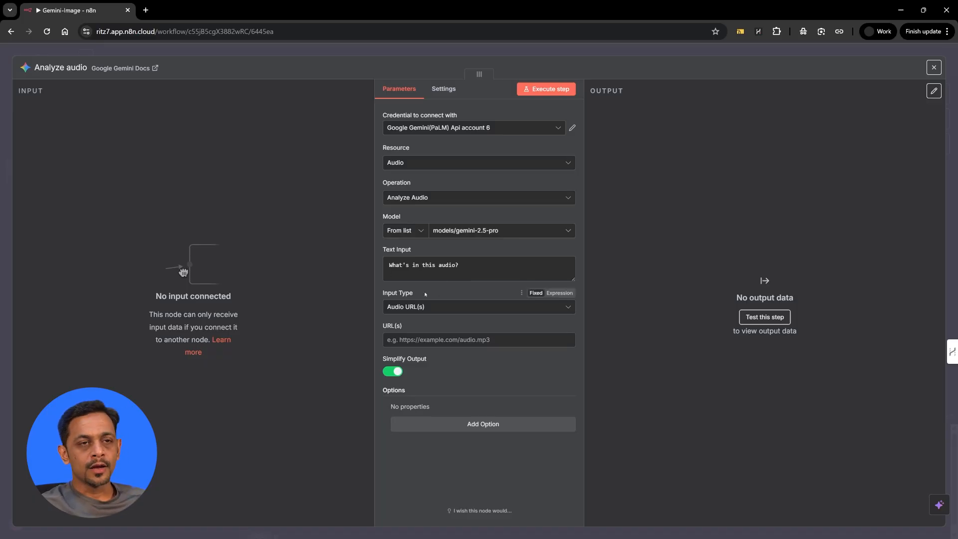
{"action": "left_click", "coordinate": [416, 308]}
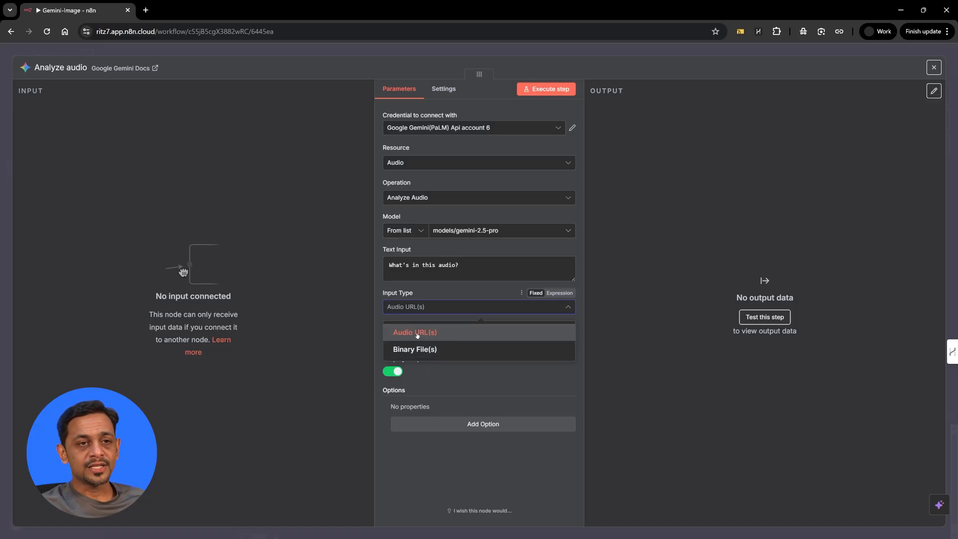
{"action": "left_click", "coordinate": [418, 332]}
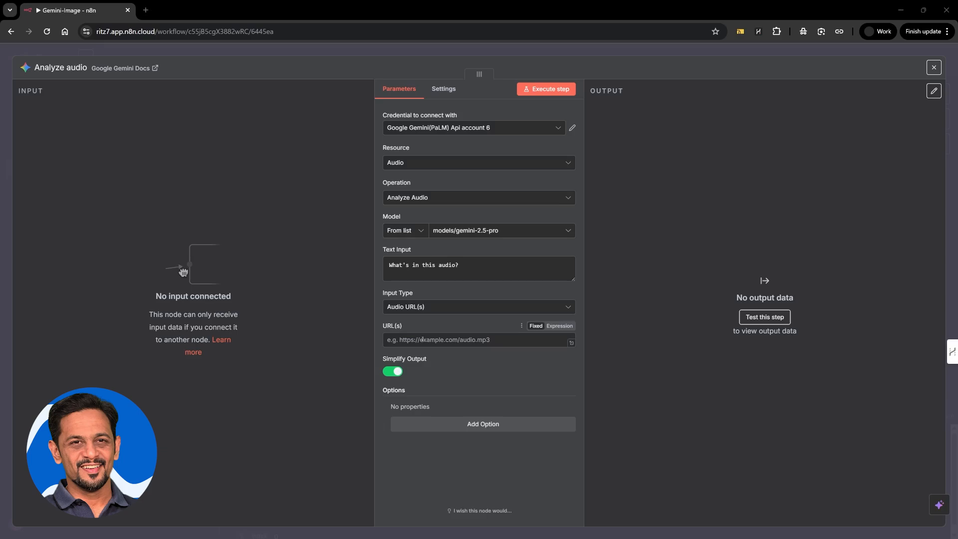
Select and copy the download link line from the Google drive format.txt preview.
{"action": "key", "text": "alt+Tab"}
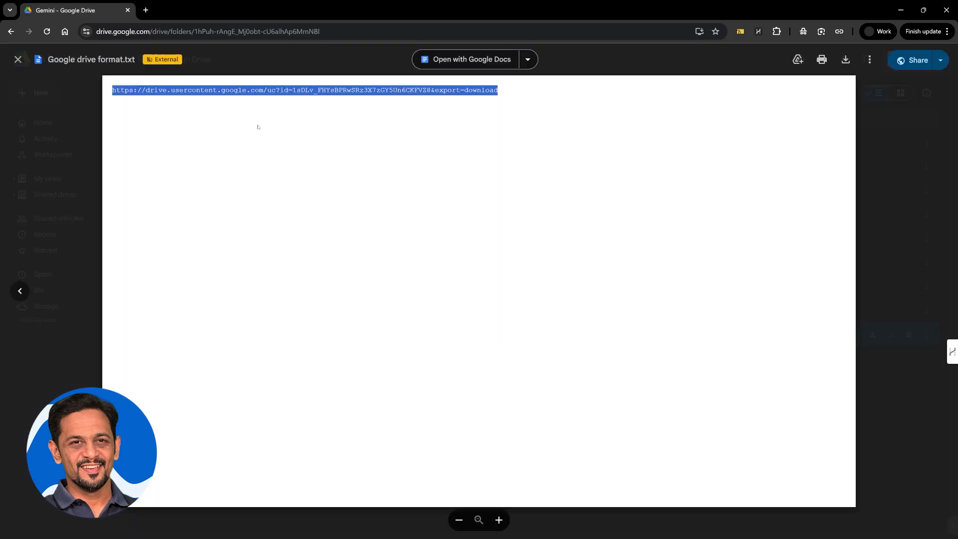
{"action": "left_click", "coordinate": [204, 93]}
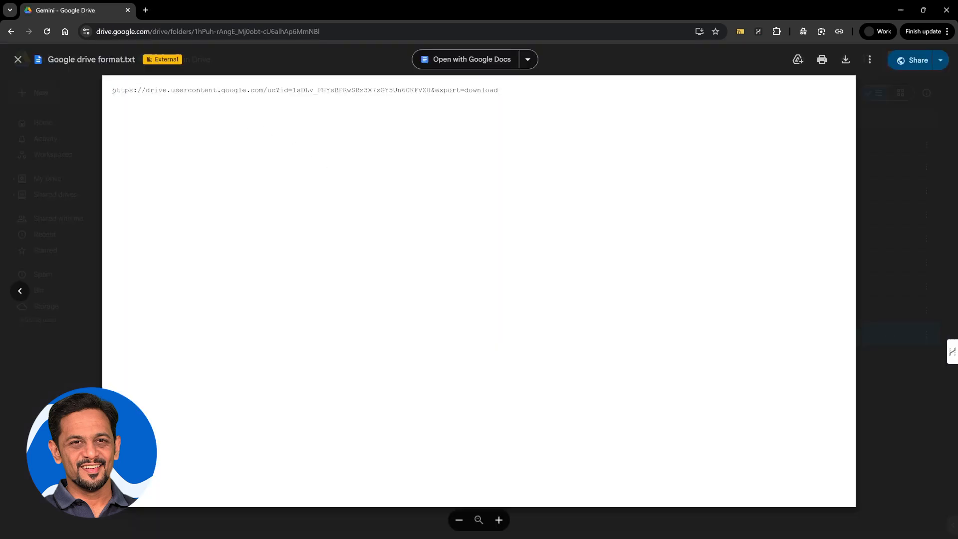
{"action": "left_click_drag", "start_coordinate": [113, 90], "coordinate": [498, 90]}
{"action": "key", "text": "alt+Tab"}
Paste the Drive download link into URL(s) and delete the old file ID after 'id='.
{"action": "left_click", "coordinate": [437, 341]}
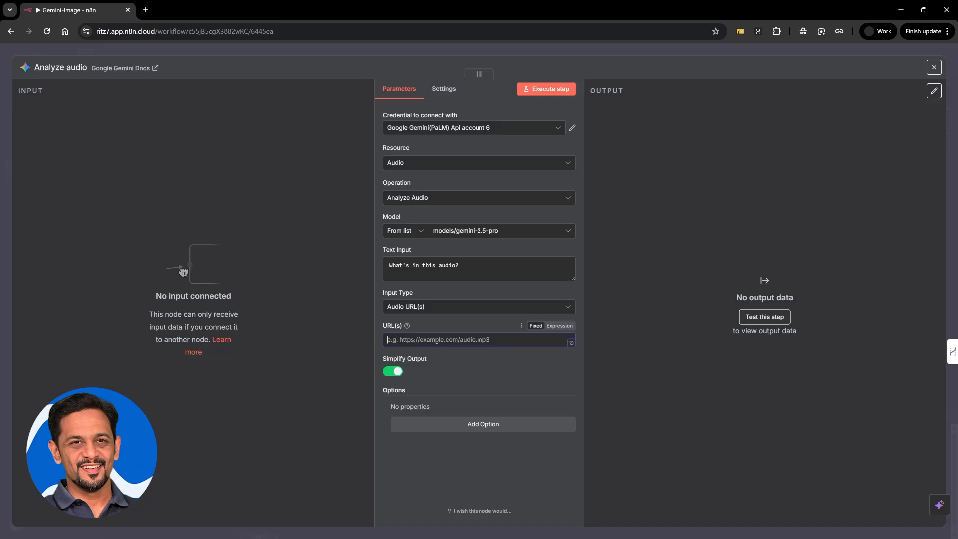
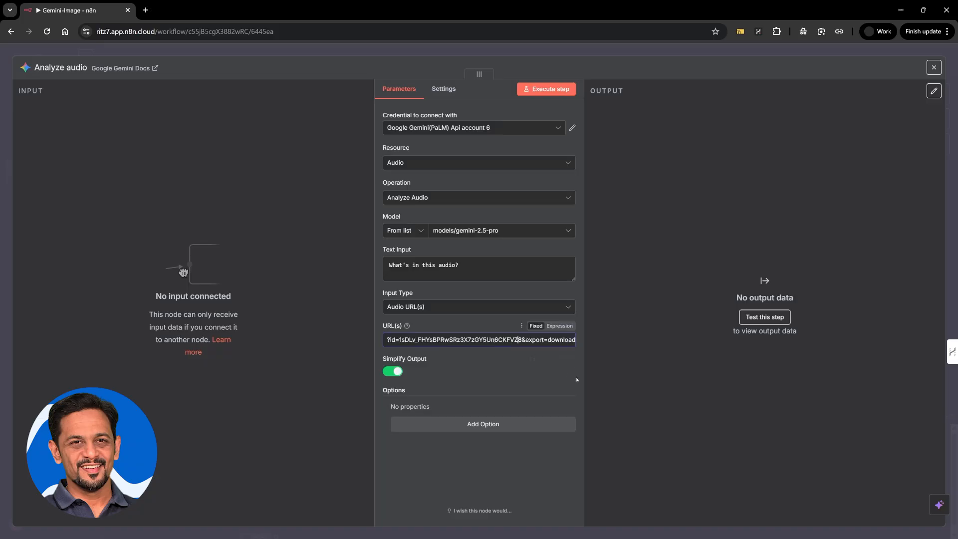
{"action": "key", "text": "shift+Left"}
{"action": "key", "text": "shift+Left"}
{"action": "key", "text": "shift+Left"}
{"action": "key", "text": "shift+Left"}
{"action": "key", "text": "shift+Left"}
{"action": "key", "text": "shift+Left"}
{"action": "key", "text": "shift+Left"}
{"action": "key", "text": "shift+Left"}
{"action": "key", "text": "shift+Left"}
{"action": "key", "text": "shift+Left"}
{"action": "key", "text": "shift+Left"}
{"action": "key", "text": "shift+Left"}
{"action": "key", "text": "shift+Left"}
{"action": "key", "text": "shift+Left"}
{"action": "key", "text": "shift+Left"}
{"action": "key", "text": "shift+Left"}
{"action": "key", "text": "shift+Left"}
{"action": "key", "text": "shift+Left"}
{"action": "key", "text": "shift+Left"}
{"action": "key", "text": "shift+Left"}
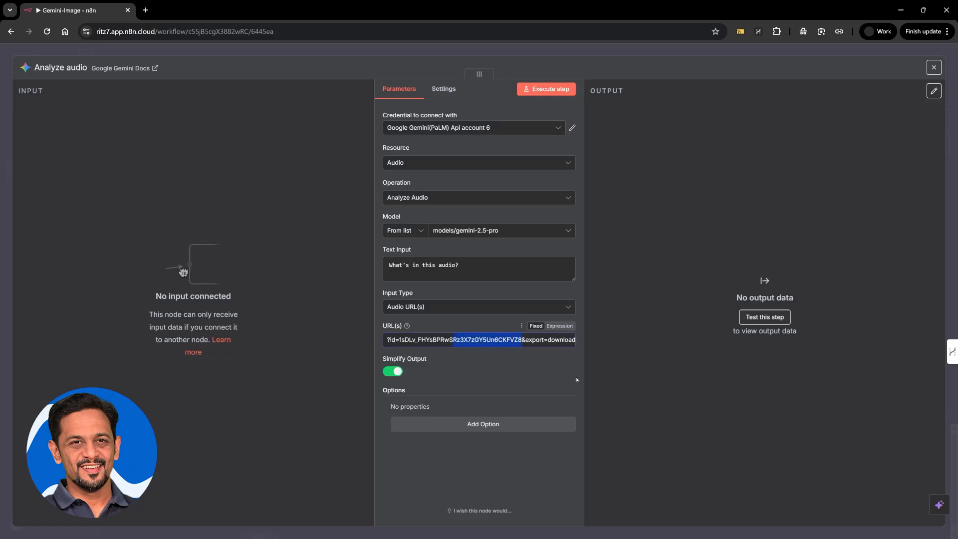
{"action": "key", "text": "shift+Right"}
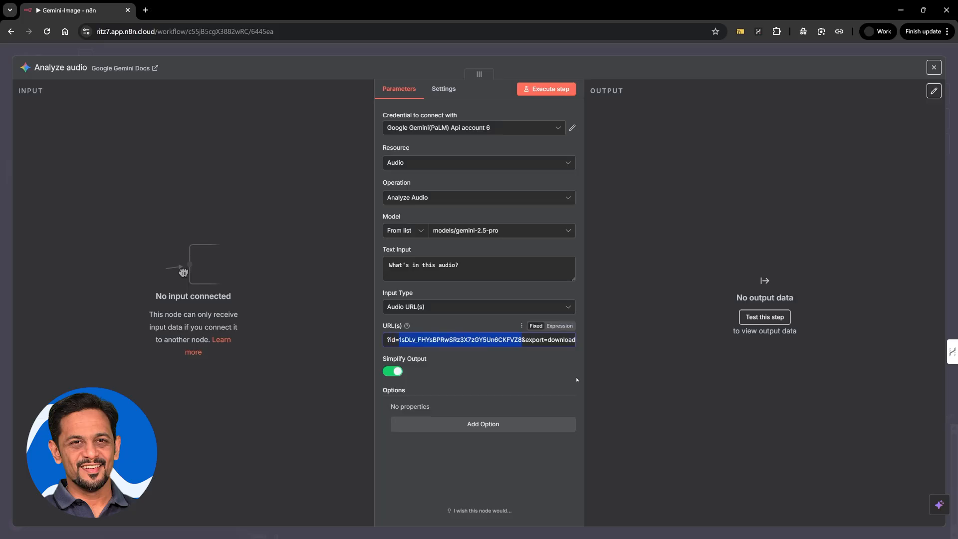
{"action": "key", "text": "BackSpace"}
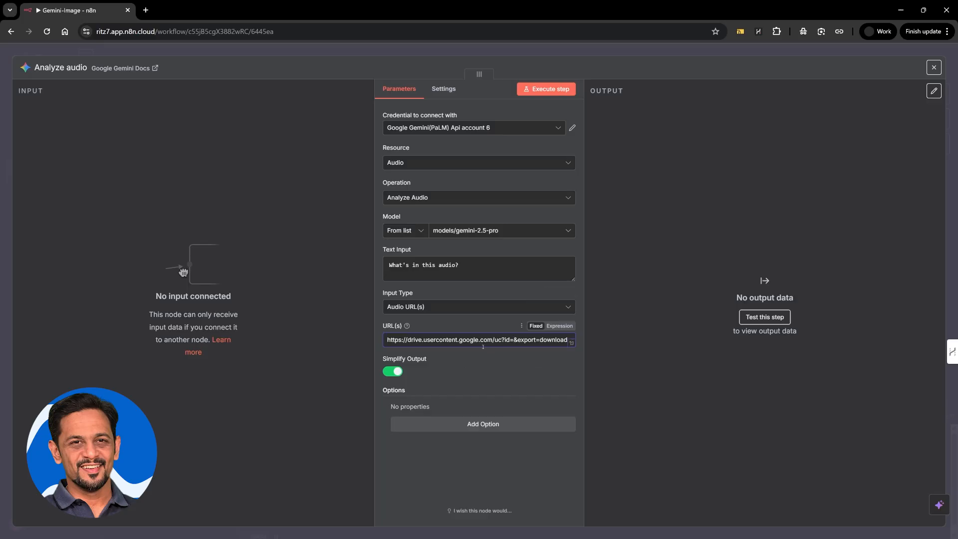
{"action": "key", "text": "alt+Tab"}
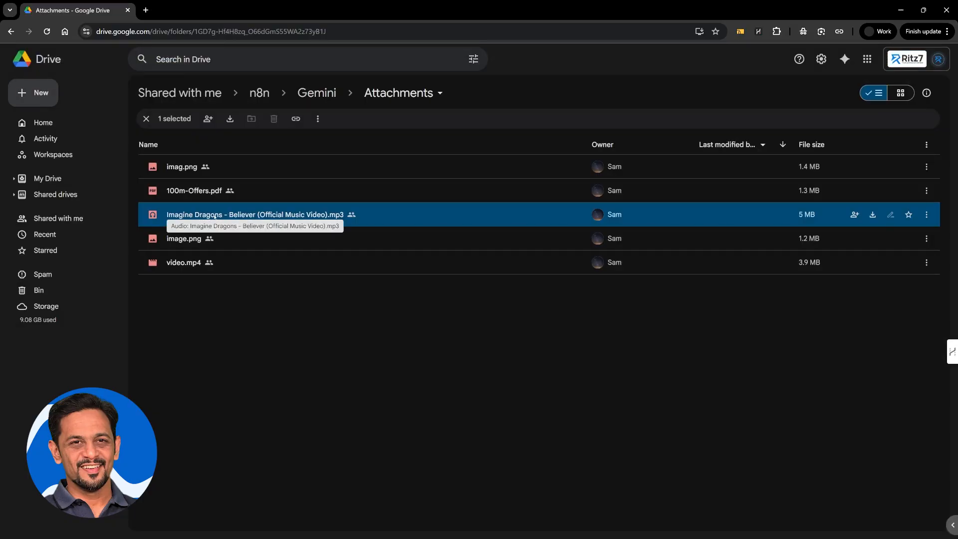
Open the Believer mp3 in a new tab, play it muted, and copy its file ID from the address.
{"action": "right_click", "coordinate": [215, 216]}
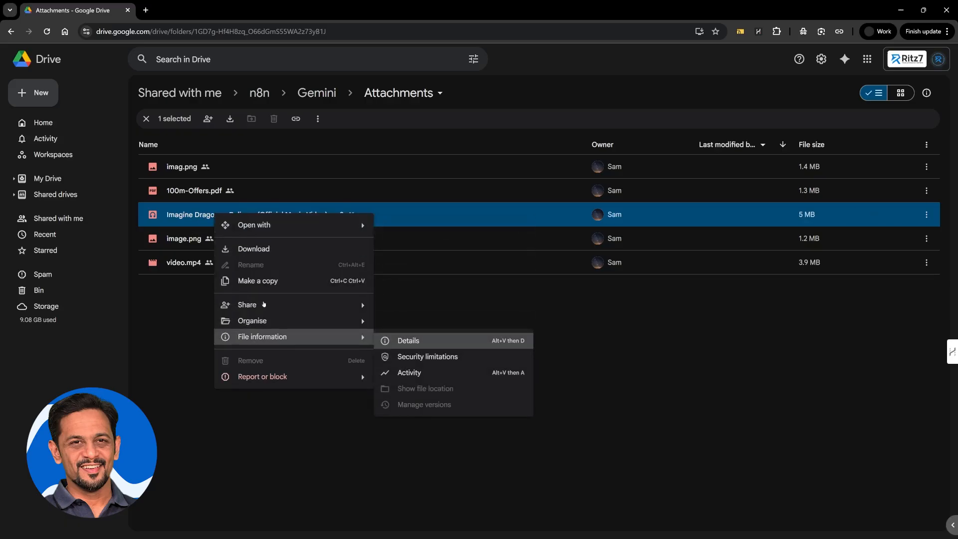
{"action": "mouse_move", "coordinate": [265, 225]}
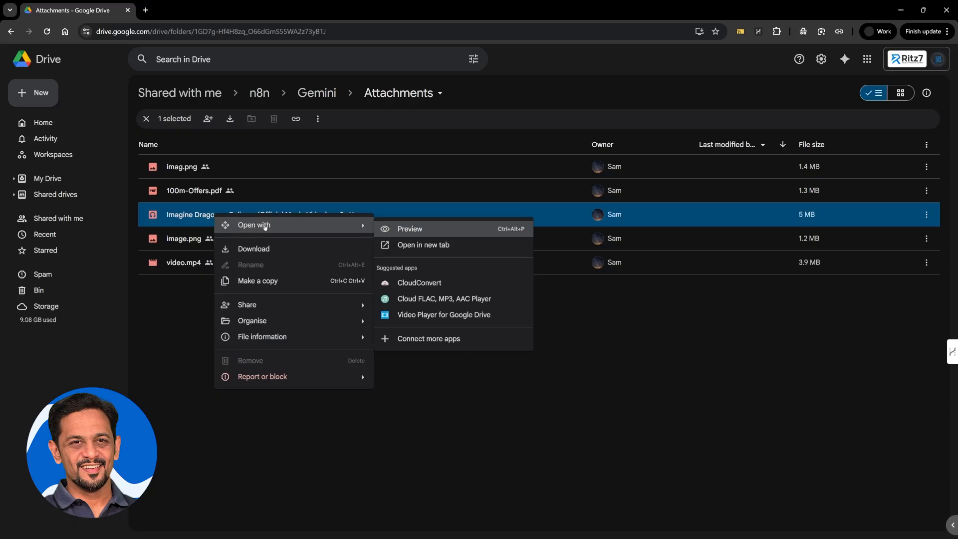
{"action": "left_click", "coordinate": [444, 247]}
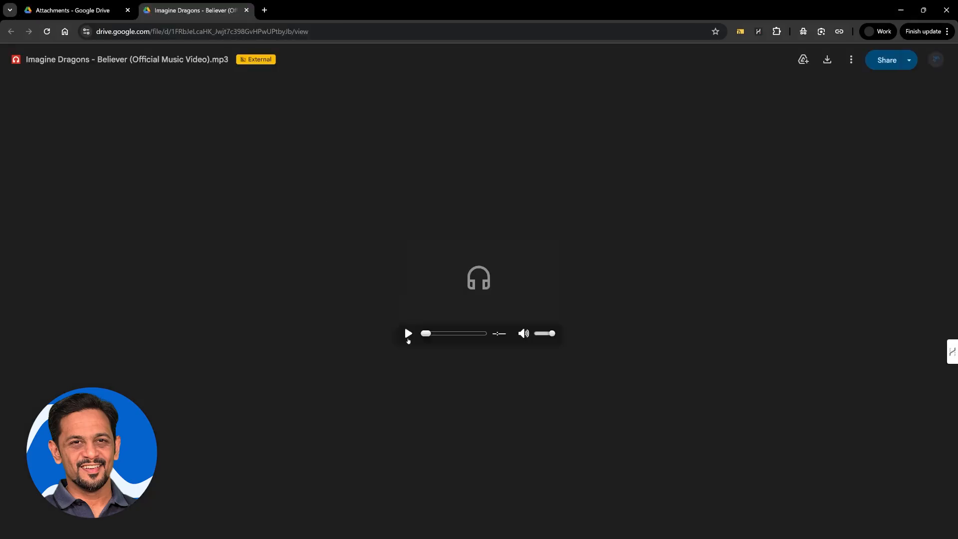
{"action": "left_click", "coordinate": [408, 333]}
{"action": "left_click", "coordinate": [542, 333]}
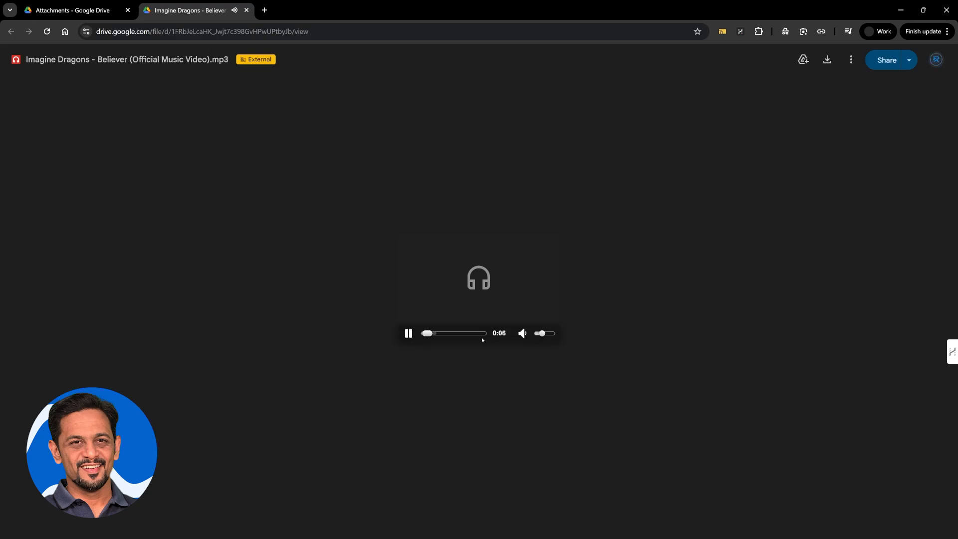
{"action": "left_click", "coordinate": [537, 333]}
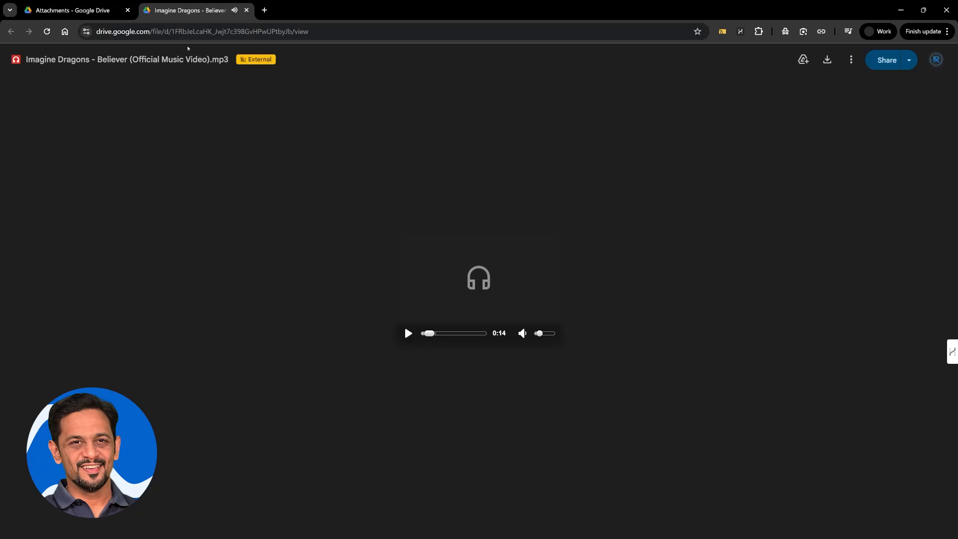
{"action": "left_click", "coordinate": [188, 32]}
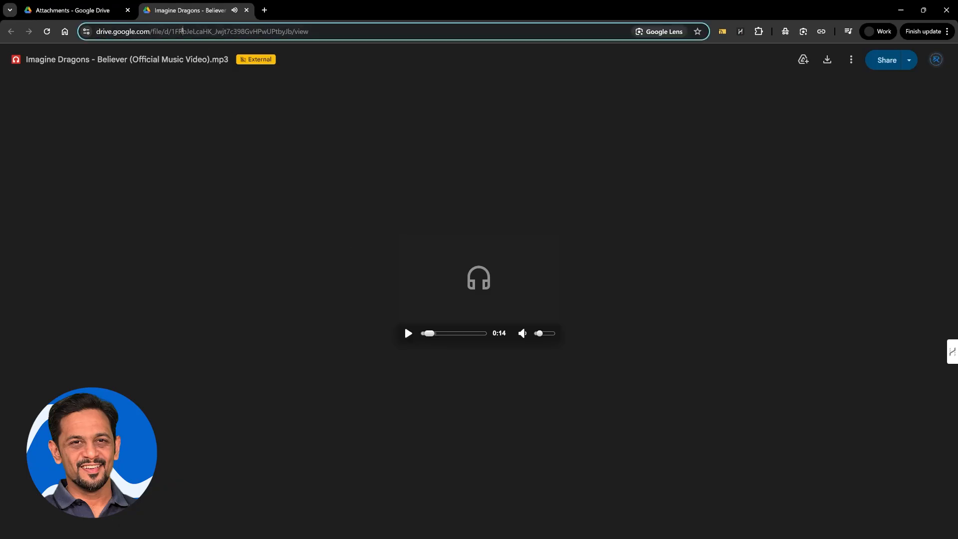
{"action": "key", "text": "shift+Right"}
{"action": "key", "text": "shift+Right"}
{"action": "key", "text": "shift+Right"}
{"action": "key", "text": "shift+Right"}
{"action": "key", "text": "shift+Right"}
{"action": "key", "text": "shift+Right"}
{"action": "key", "text": "shift+Right"}
{"action": "key", "text": "shift+Right"}
{"action": "key", "text": "shift+Right"}
{"action": "key", "text": "shift+Right"}
{"action": "key", "text": "shift+Right"}
{"action": "key", "text": "shift+Right"}
{"action": "key", "text": "shift+Right"}
{"action": "key", "text": "shift+Right"}
{"action": "key", "text": "shift+Right"}
{"action": "key", "text": "shift+Right"}
{"action": "key", "text": "shift+Right"}
{"action": "key", "text": "shift+Right"}
{"action": "key", "text": "shift+Right"}
{"action": "key", "text": "shift+Right"}
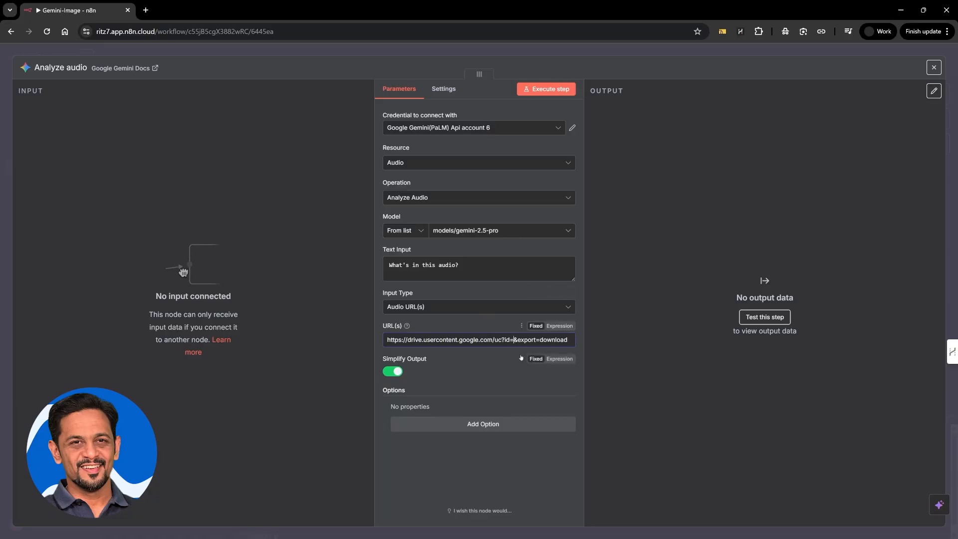
Paste the Believer file ID after 'id=' and run the node, which identifies Believer by Imagine Dragons.
{"action": "left_click", "coordinate": [503, 356]}
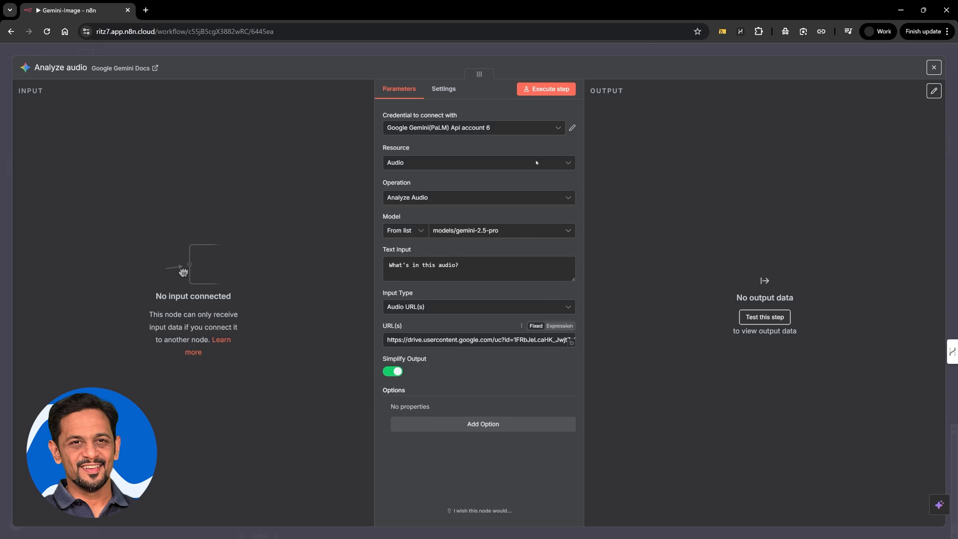
{"action": "left_click", "coordinate": [546, 89]}
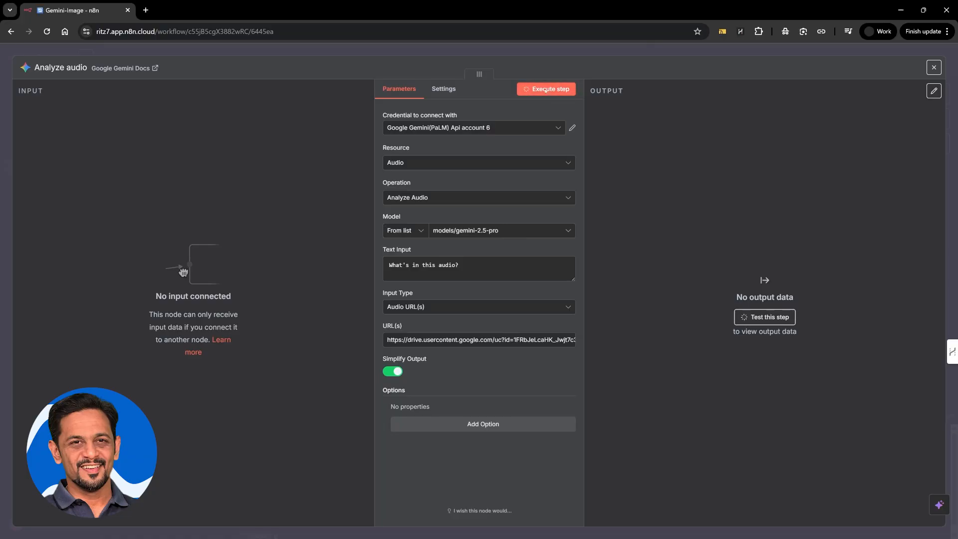
{"action": "left_click", "coordinate": [478, 424]}
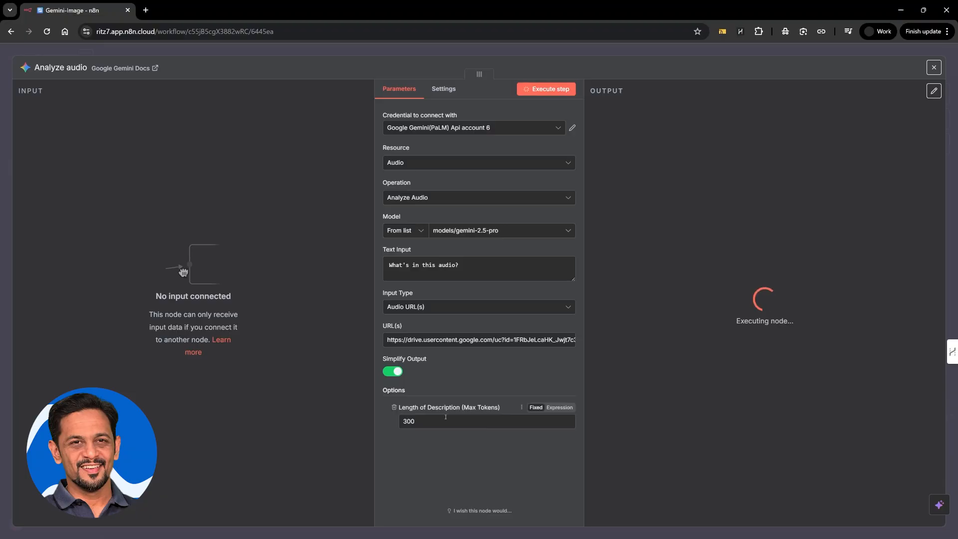
{"action": "left_click", "coordinate": [394, 409]}
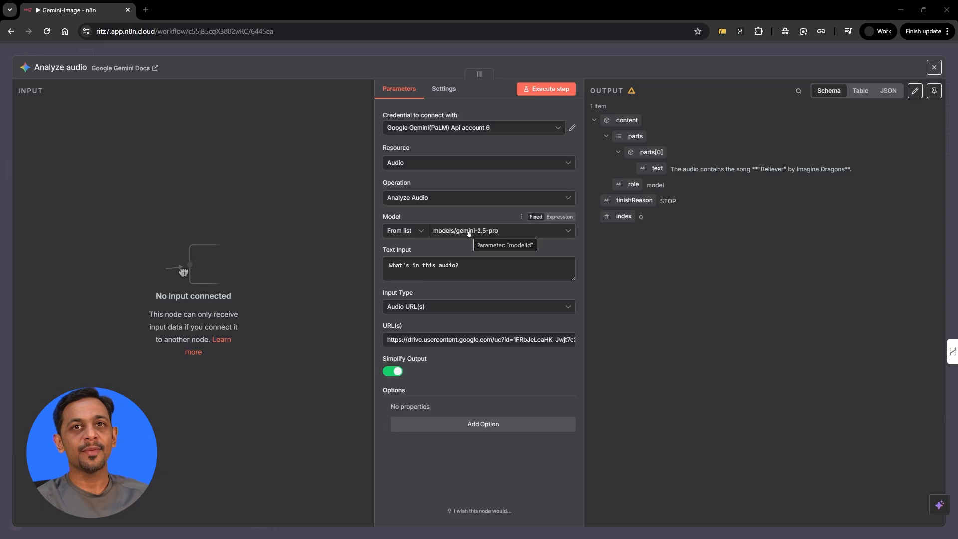
Change the prompt to 'What is the first 2 lines in this audio?' and run it for the opening lyrics.
{"action": "left_click_drag", "start_coordinate": [460, 265], "coordinate": [388, 270]}
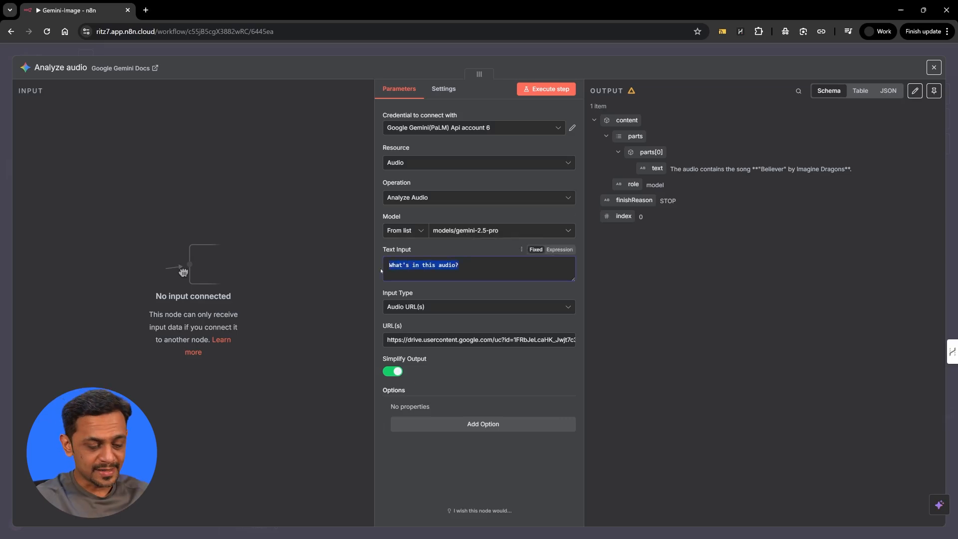
{"action": "type", "text": "What is the "}
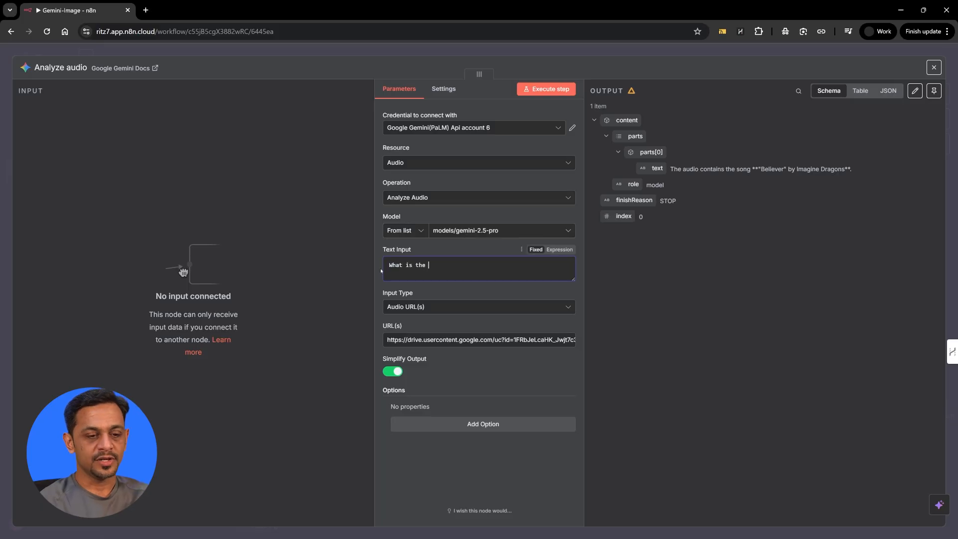
{"action": "type", "text": "first 2 lines in t"}
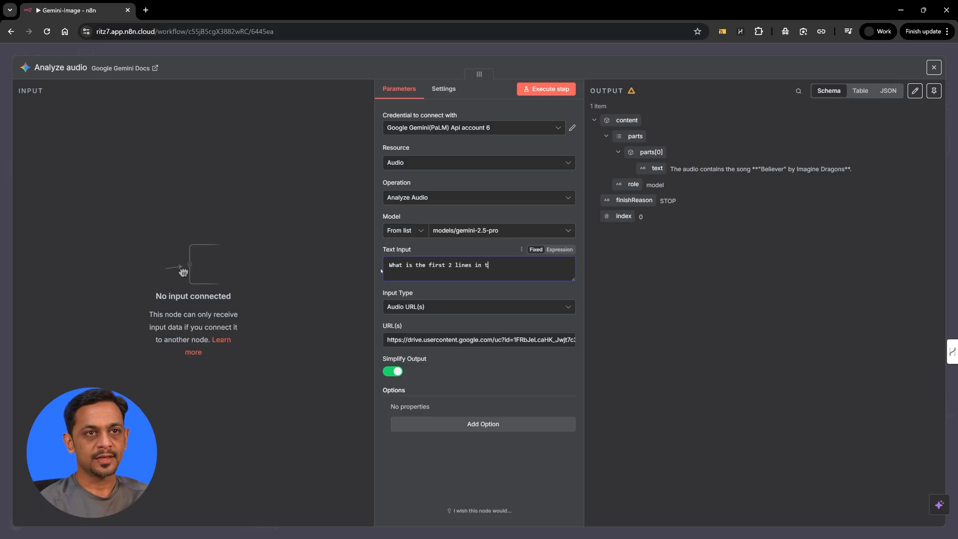
{"action": "type", "text": "his audio?"}
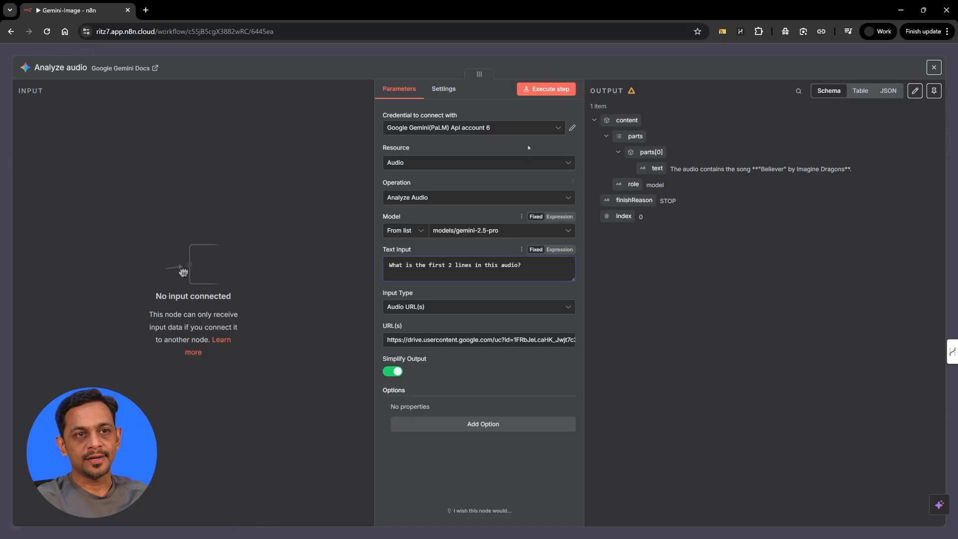
{"action": "left_click", "coordinate": [545, 89]}
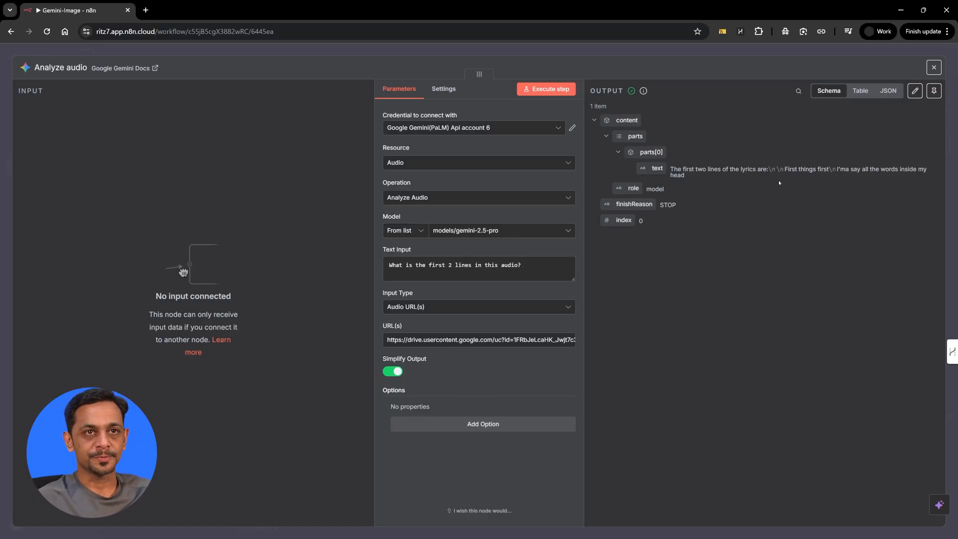
{"action": "left_click", "coordinate": [716, 51]}
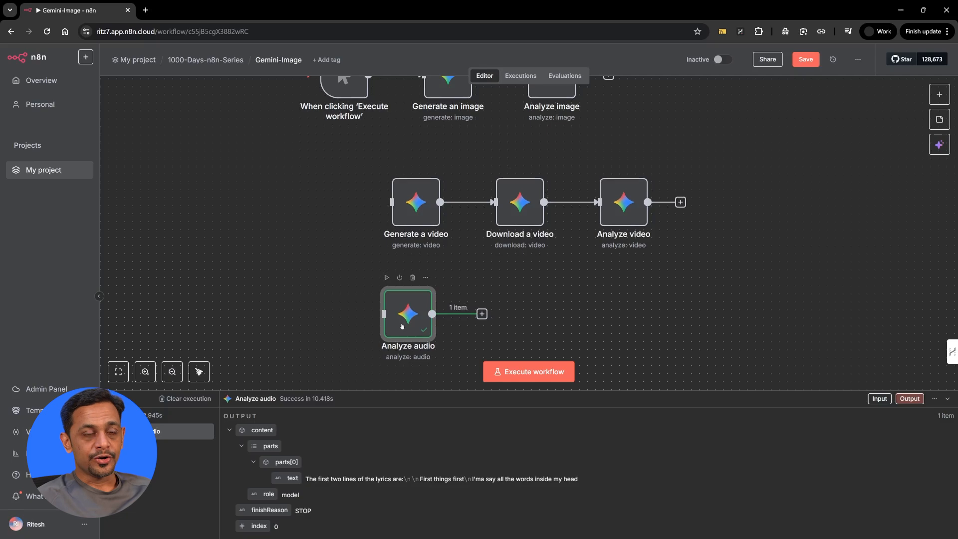
{"action": "scroll", "coordinate": [454, 316], "scroll_direction": "down", "scroll_amount": 3}
{"action": "left_click", "coordinate": [521, 214]}
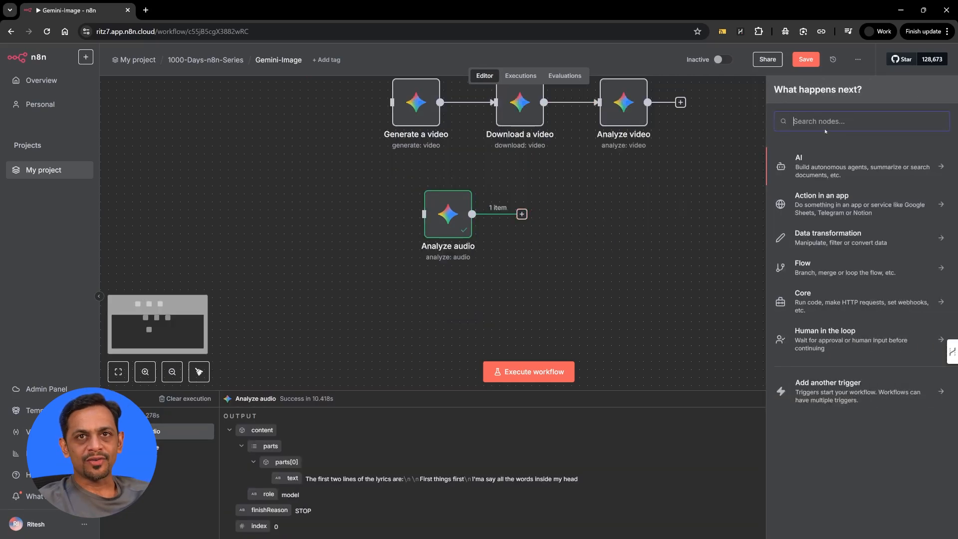
Add Google Gemini's 'Transcribe a recording' action after the Analyze audio node.
{"action": "type", "text": "transc"}
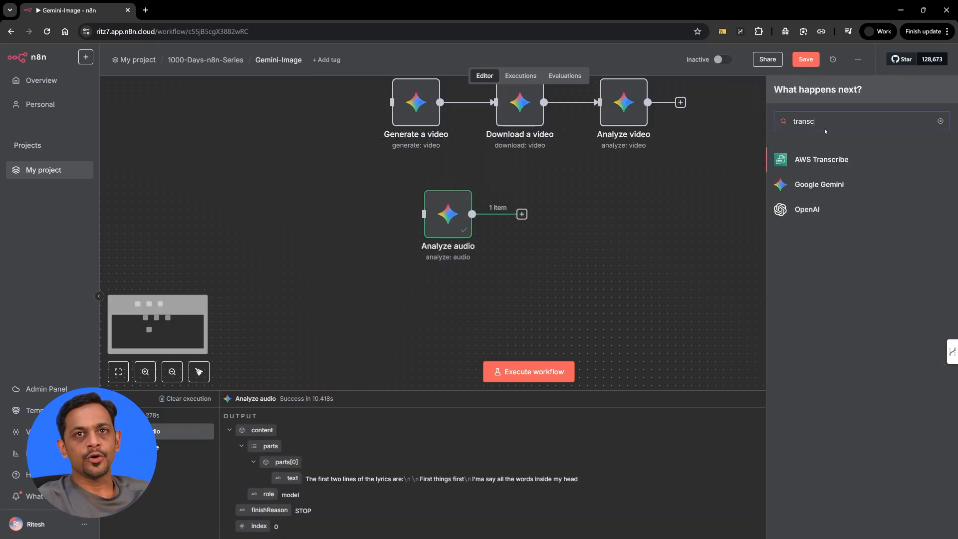
{"action": "key", "text": "BackSpace"}
{"action": "key", "text": "BackSpace"}
{"action": "key", "text": "BackSpace"}
{"action": "key", "text": "BackSpace"}
{"action": "key", "text": "BackSpace"}
{"action": "key", "text": "BackSpace"}
{"action": "type", "text": "gemi"}
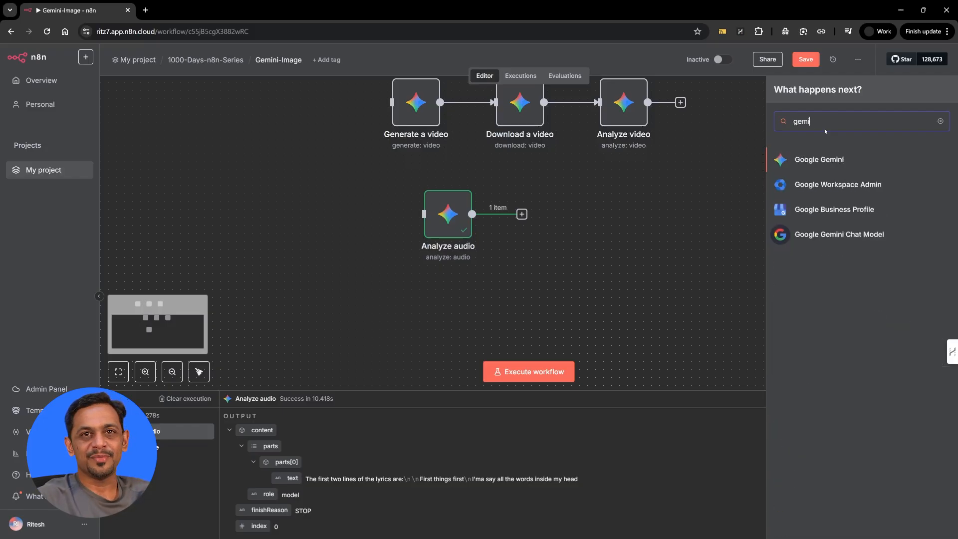
{"action": "left_click", "coordinate": [827, 158]}
{"action": "type", "text": "trans"}
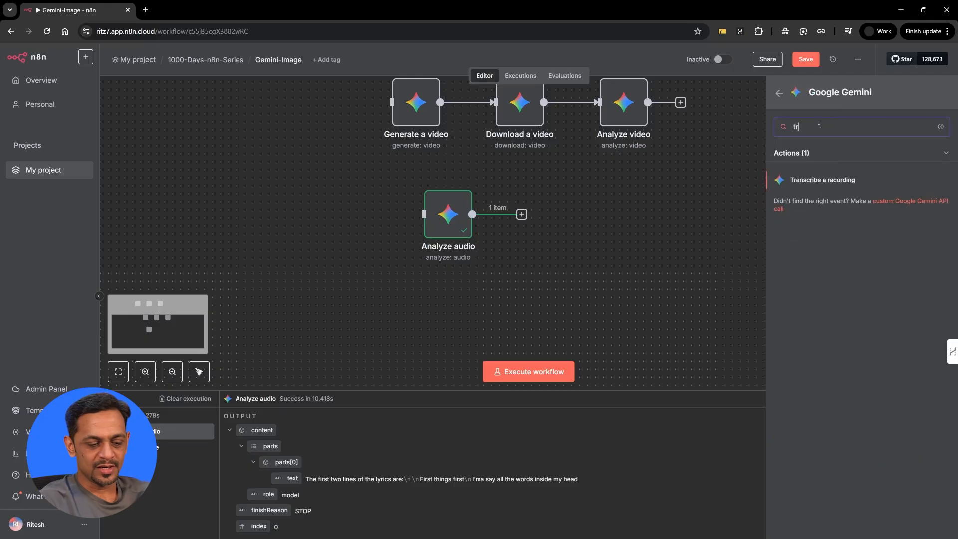
{"action": "left_click", "coordinate": [802, 182]}
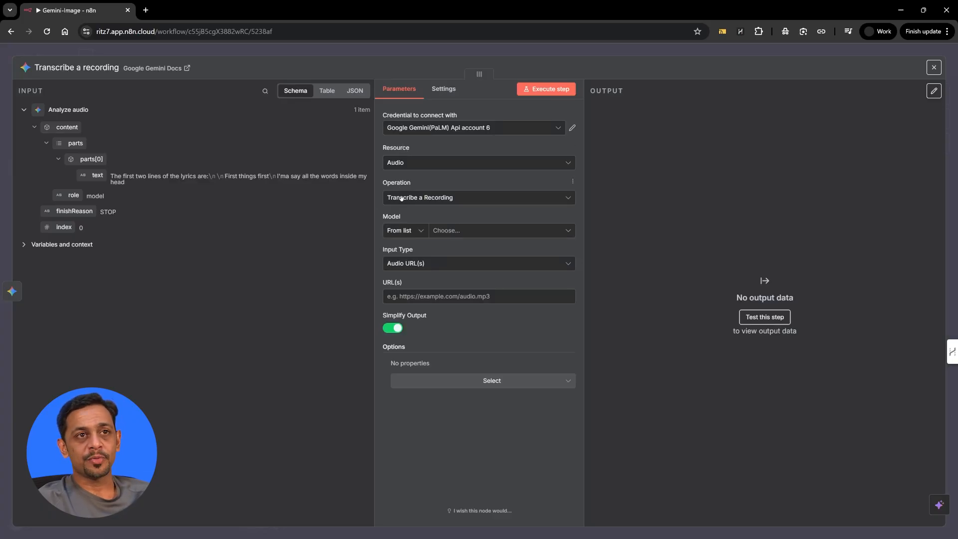
Select models/gemini-2.5-pro for the transcription node and keep Input Type as Audio URL(s).
{"action": "left_click", "coordinate": [457, 230]}
{"action": "type", "text": "2."}
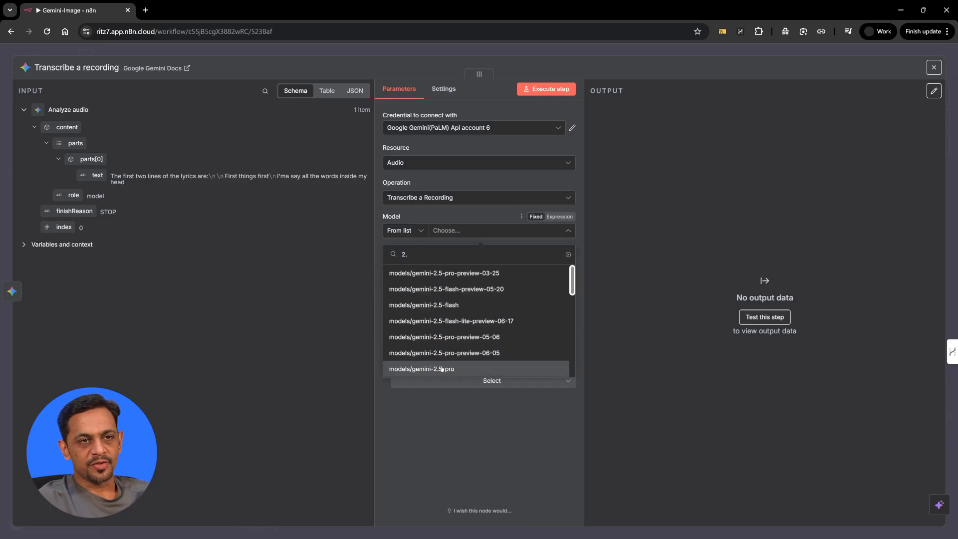
{"action": "left_click", "coordinate": [446, 370]}
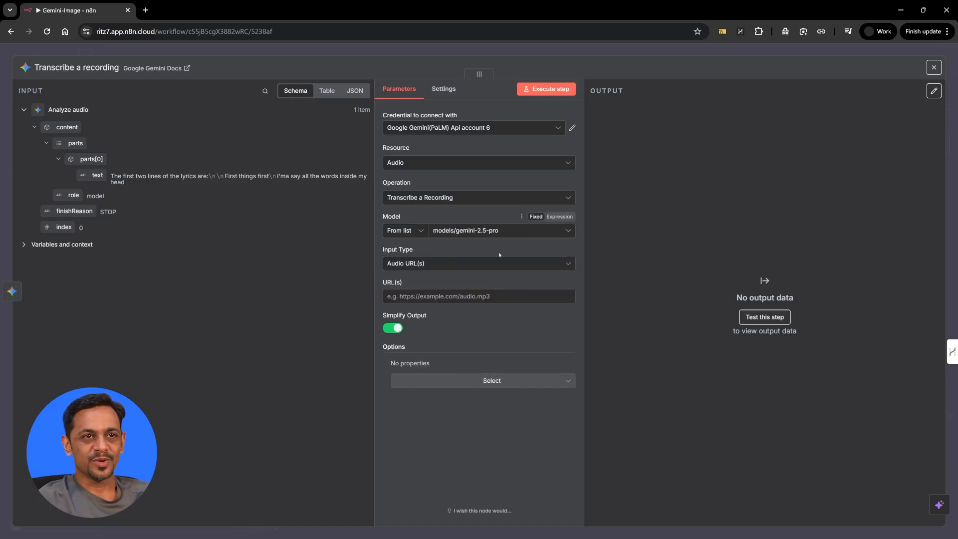
{"action": "left_click", "coordinate": [404, 263]}
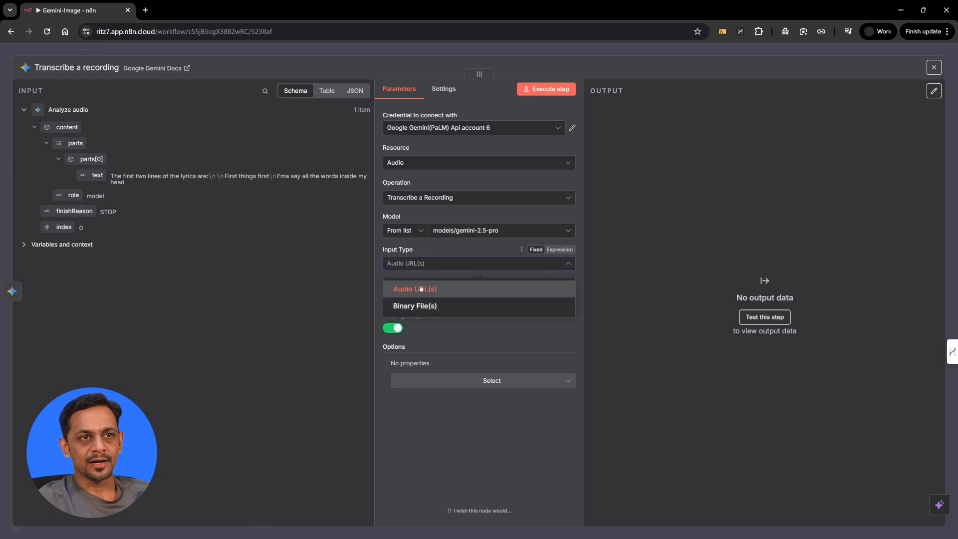
{"action": "left_click", "coordinate": [424, 264]}
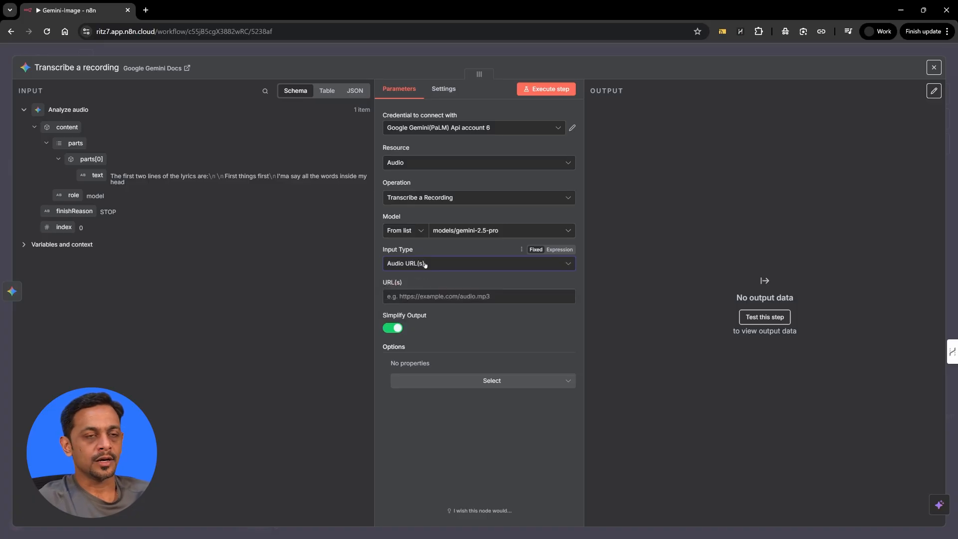
{"action": "left_click", "coordinate": [424, 264]}
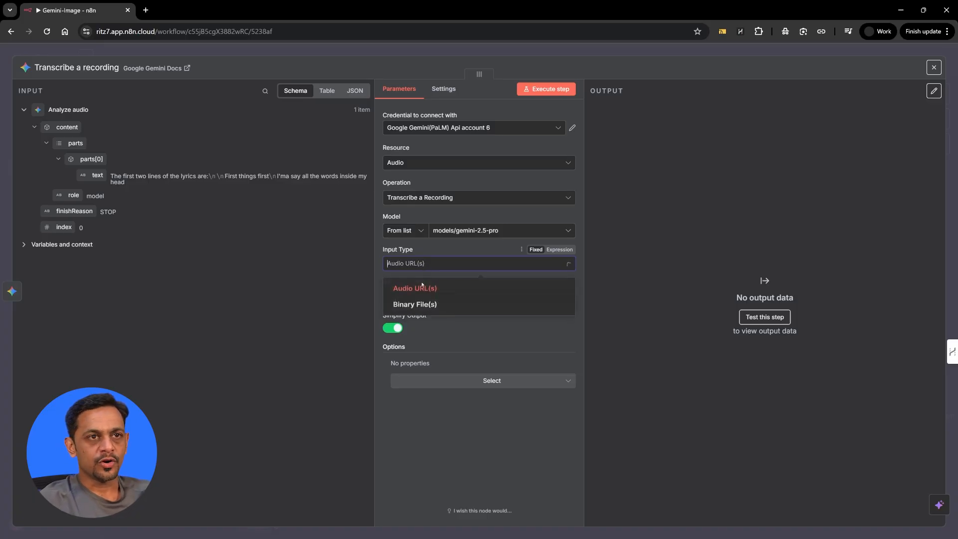
{"action": "left_click", "coordinate": [419, 265]}
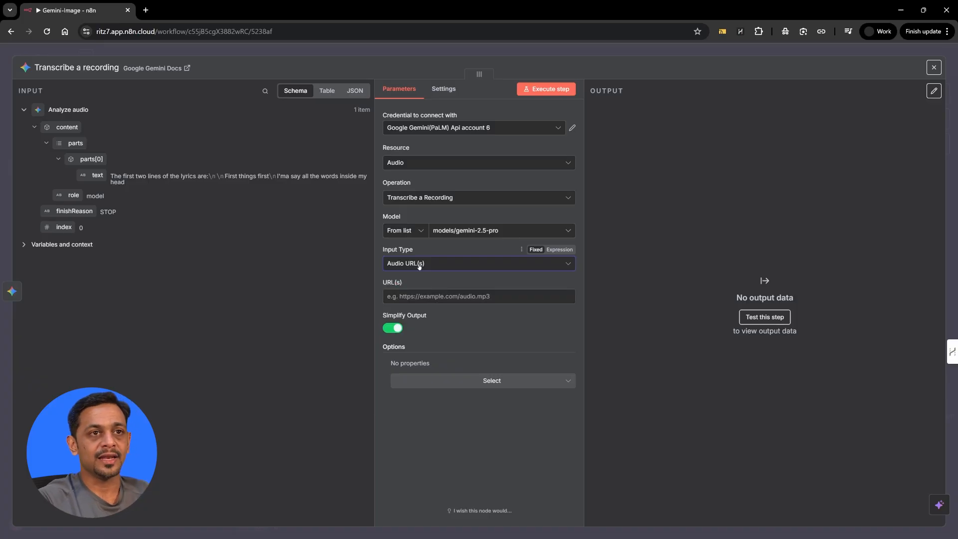
{"action": "left_click", "coordinate": [394, 297]}
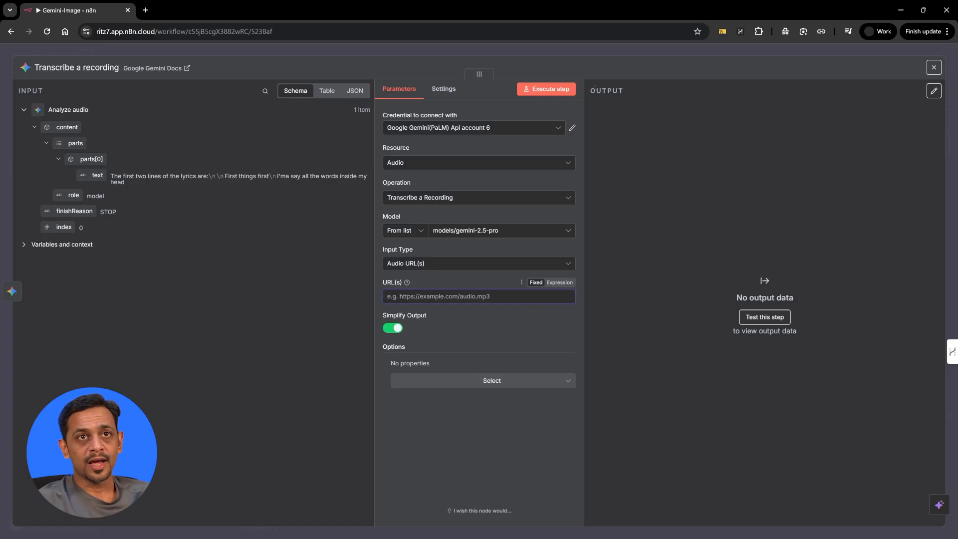
Copy the audio URL from the Analyze audio node's URL(s) field.
{"action": "left_click", "coordinate": [598, 53]}
{"action": "left_click", "coordinate": [456, 208]}
{"action": "double_click", "coordinate": [456, 208]}
{"action": "triple_click", "coordinate": [435, 339]}
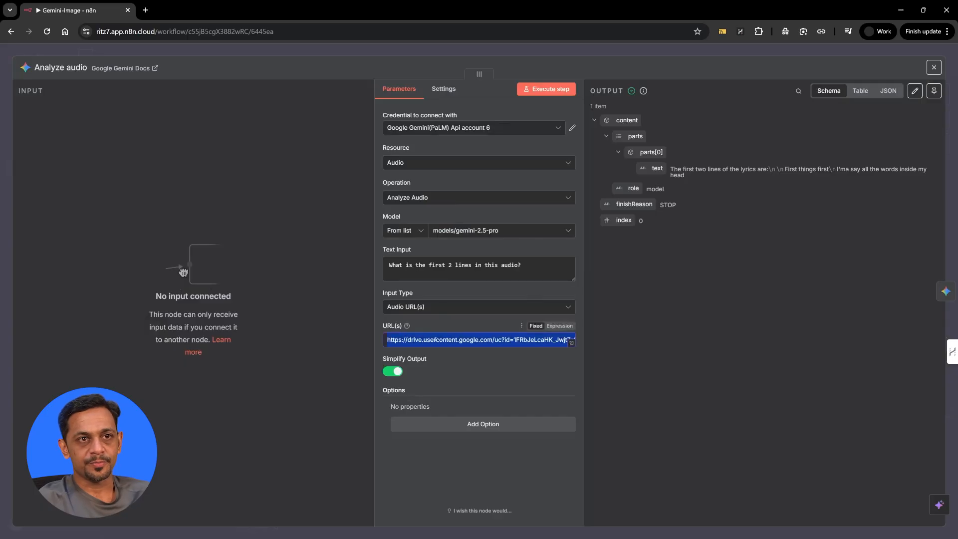
Paste the Google Drive audio link into the Transcribe a recording node's URL(s) field.
{"action": "left_click", "coordinate": [546, 51]}
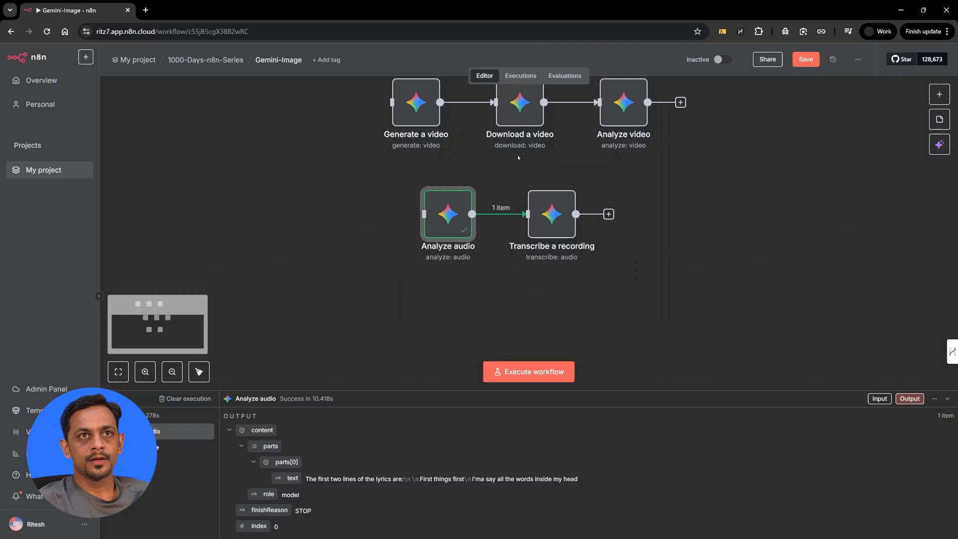
{"action": "double_click", "coordinate": [552, 215]}
{"action": "left_click", "coordinate": [442, 302]}
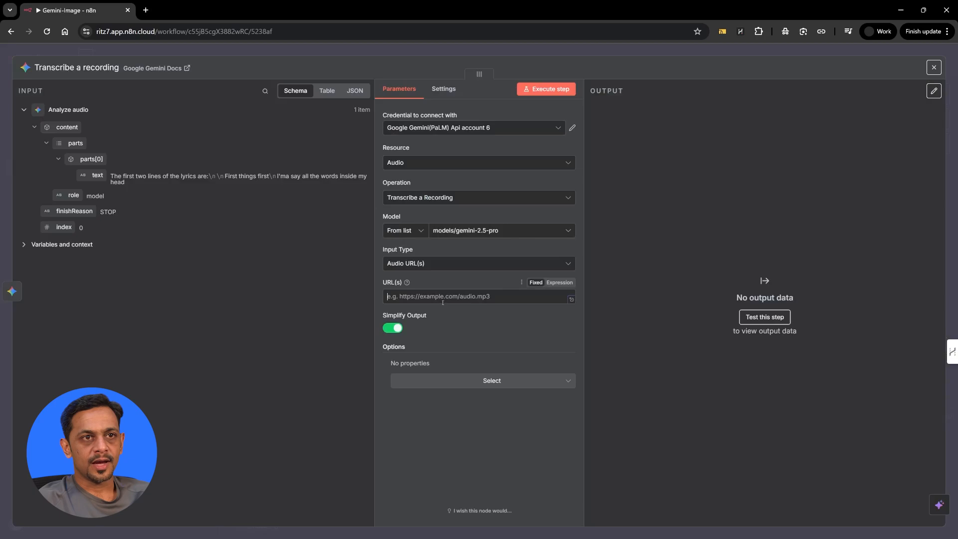
{"action": "key", "text": "ctrl+v"}
{"action": "left_click", "coordinate": [450, 279]}
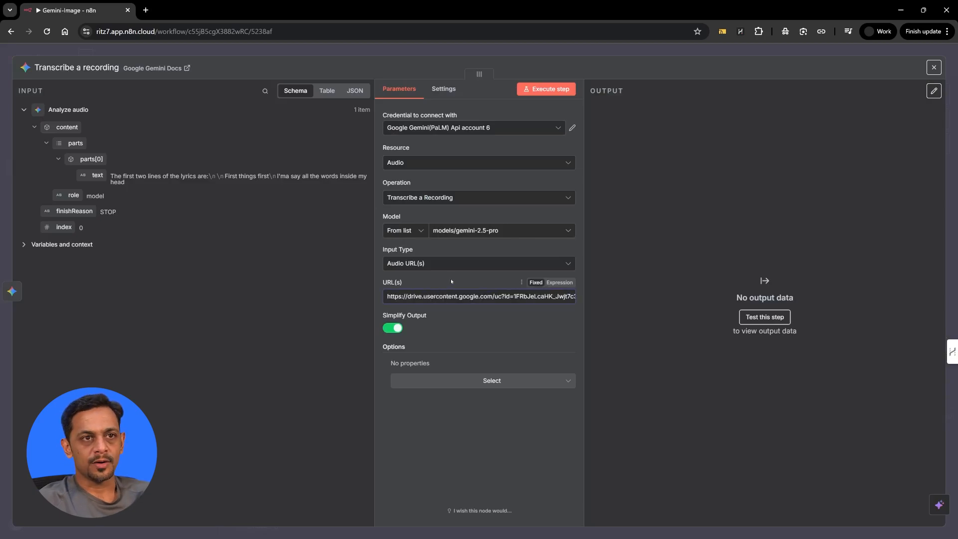
{"action": "left_click", "coordinate": [495, 381]}
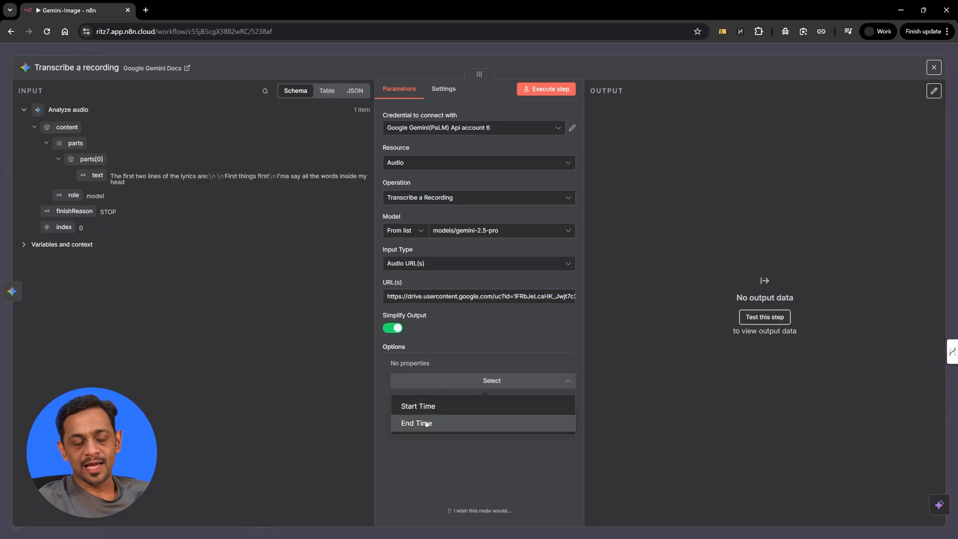
{"action": "left_click", "coordinate": [464, 338]}
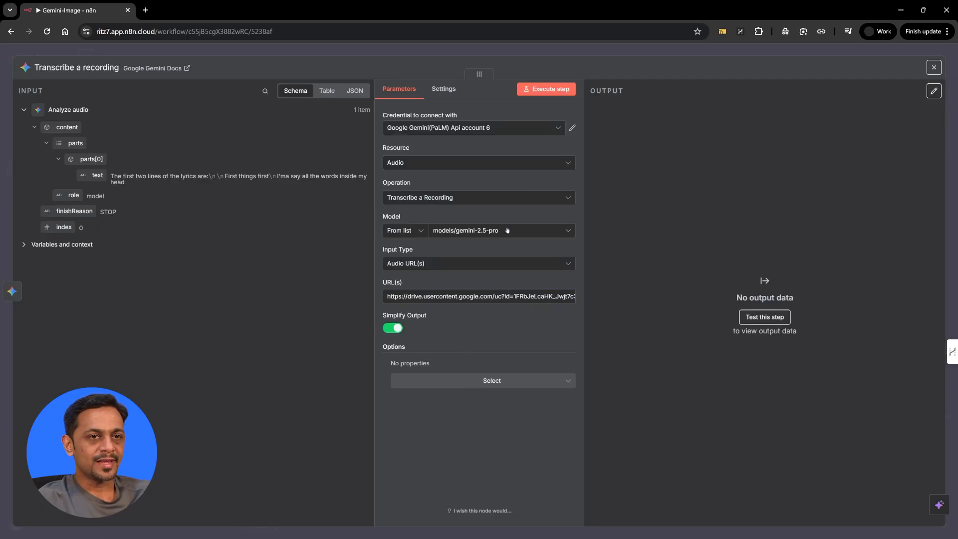
Run the transcription and review the Believer lyrics transcript and its four citation sources.
{"action": "left_click", "coordinate": [546, 89]}
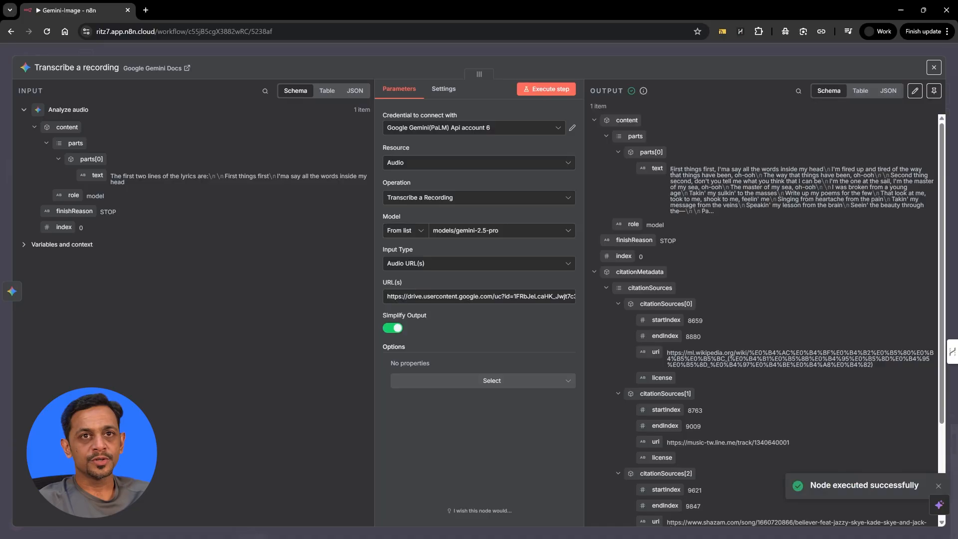
{"action": "scroll", "coordinate": [689, 194], "scroll_direction": "down", "scroll_amount": 1}
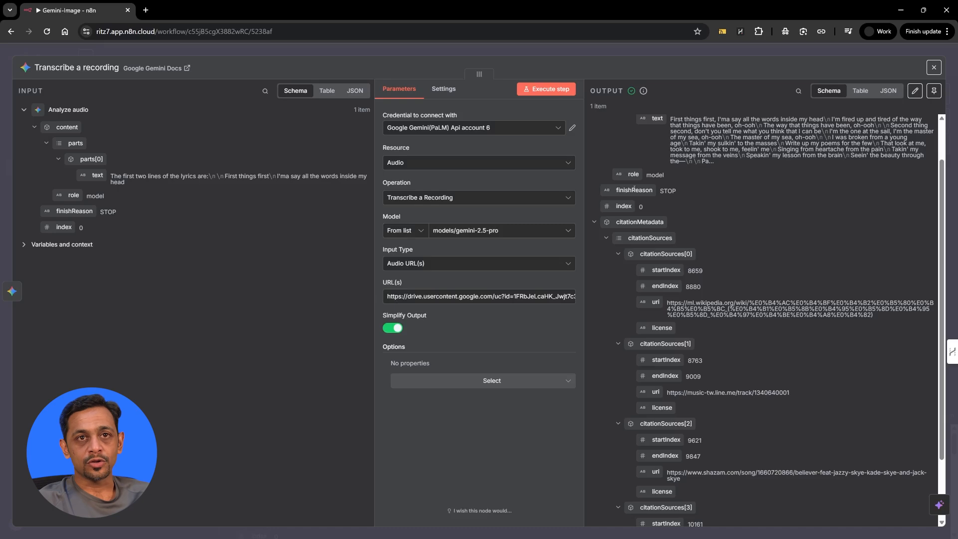
{"action": "scroll", "coordinate": [679, 454], "scroll_direction": "down", "scroll_amount": 3}
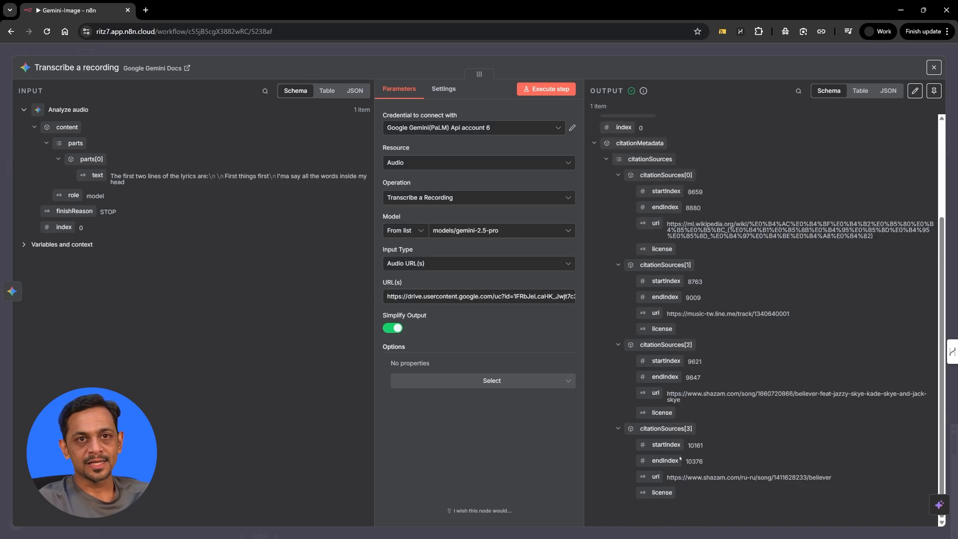
{"action": "scroll", "coordinate": [679, 458], "scroll_direction": "up", "scroll_amount": 5}
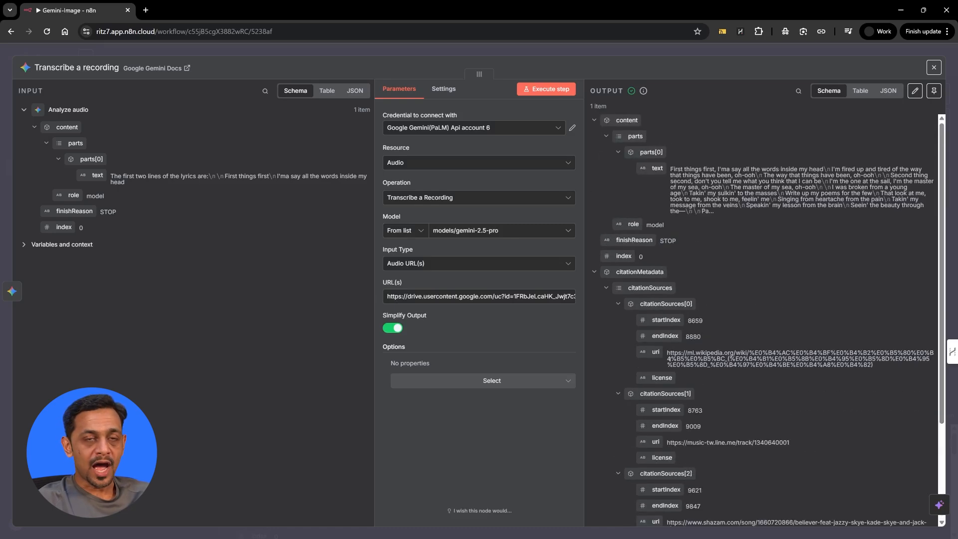
Add Start Time 00:15 and End Time 01:15 options to the Transcribe a recording node.
{"action": "left_click", "coordinate": [492, 379]}
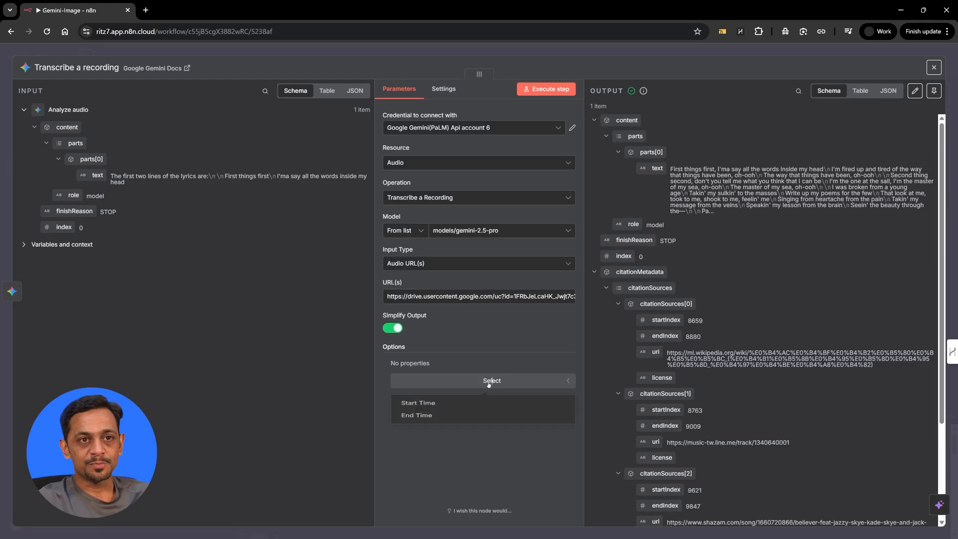
{"action": "left_click", "coordinate": [438, 407]}
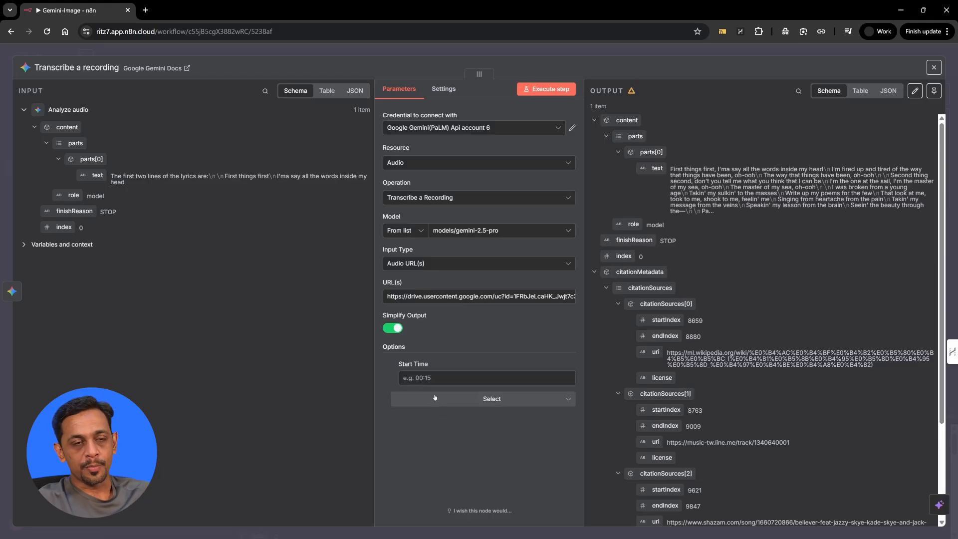
{"action": "left_click", "coordinate": [432, 377]}
{"action": "type", "text": "00:15"}
{"action": "left_click", "coordinate": [451, 350]}
{"action": "left_click", "coordinate": [466, 400]}
{"action": "left_click", "coordinate": [428, 425]}
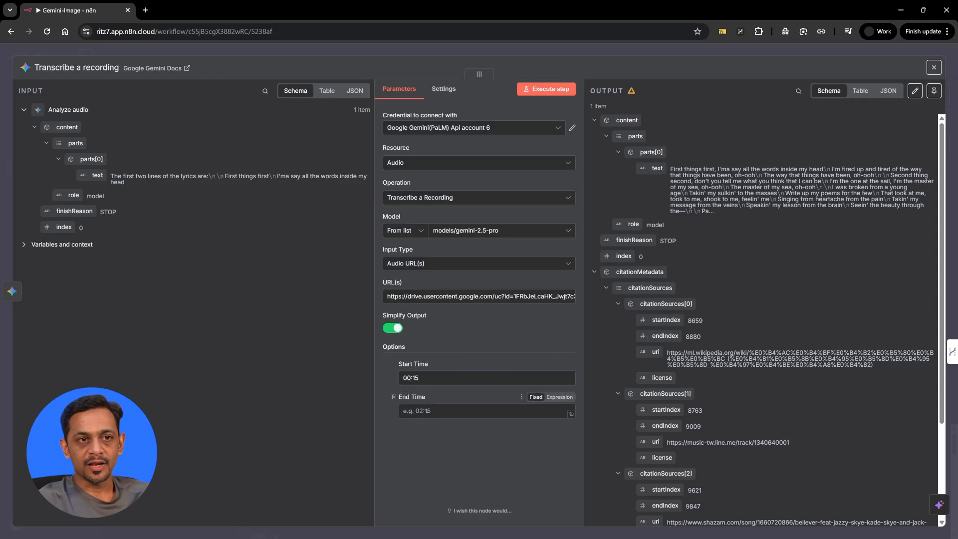
{"action": "type", "text": "01:15"}
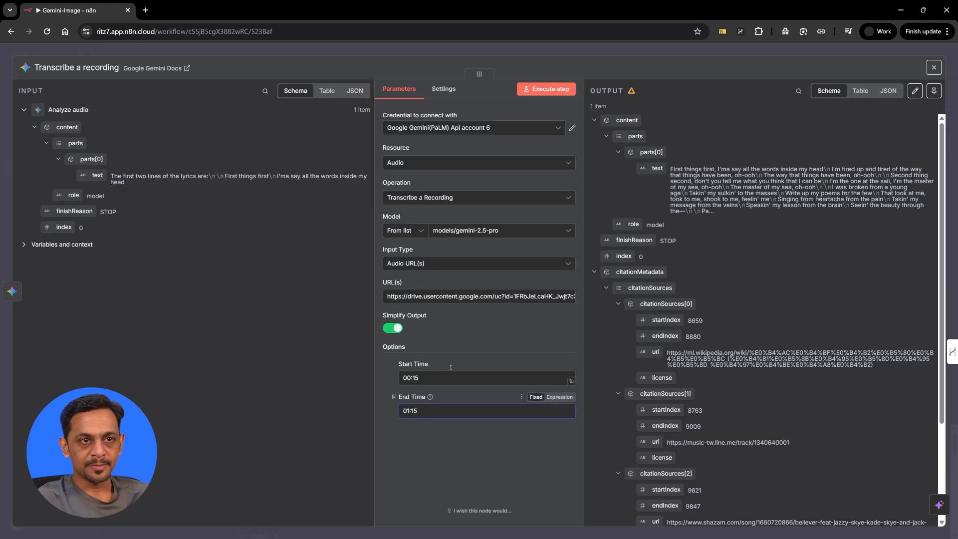
{"action": "left_click", "coordinate": [501, 323]}
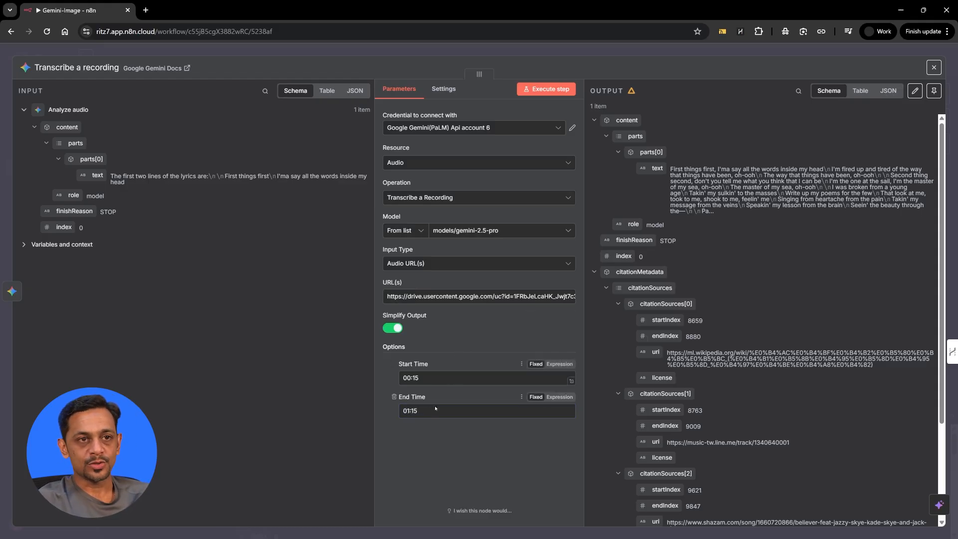
Re-execute Transcribe a recording for the clip, check the new lyrics transcript, and return to the canvas.
{"action": "left_click", "coordinate": [543, 89]}
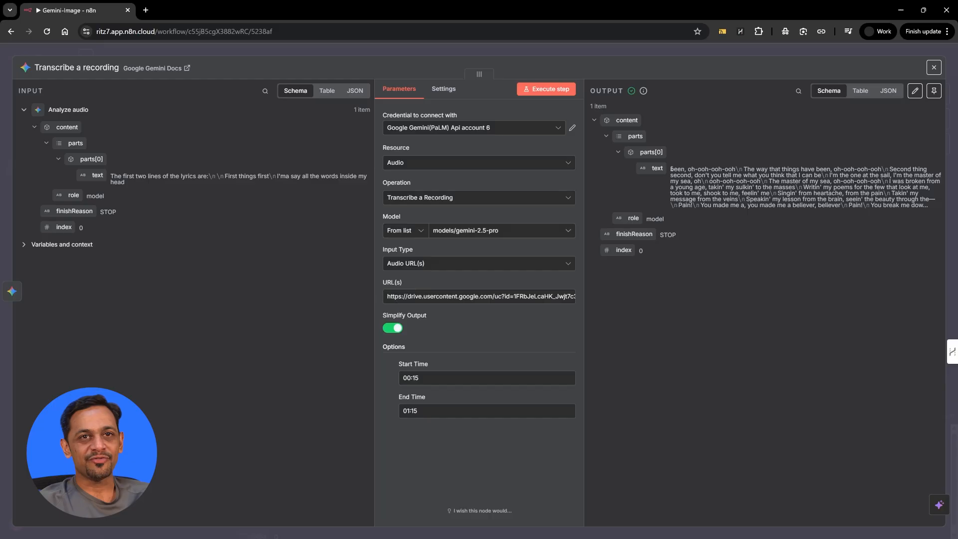
{"action": "double_click", "coordinate": [675, 169]}
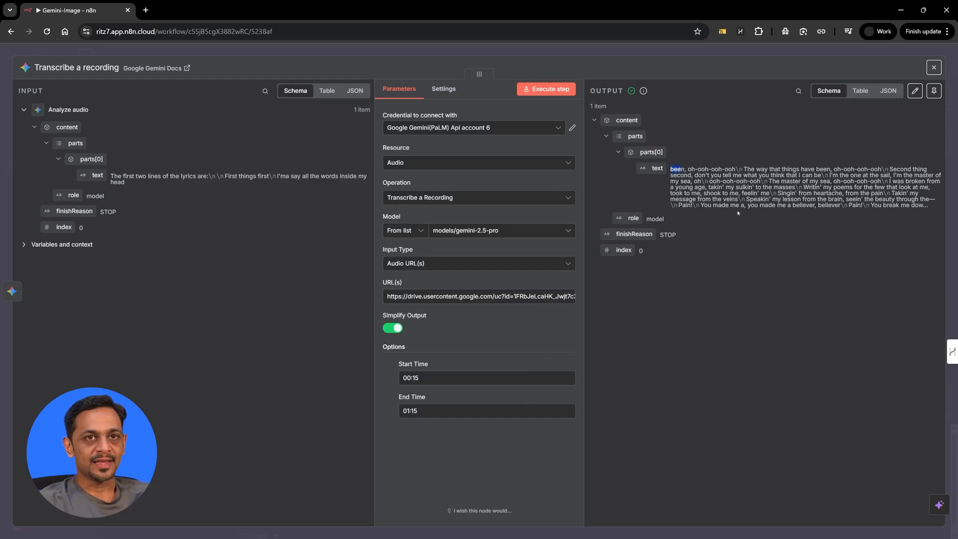
{"action": "key", "text": "Escape"}
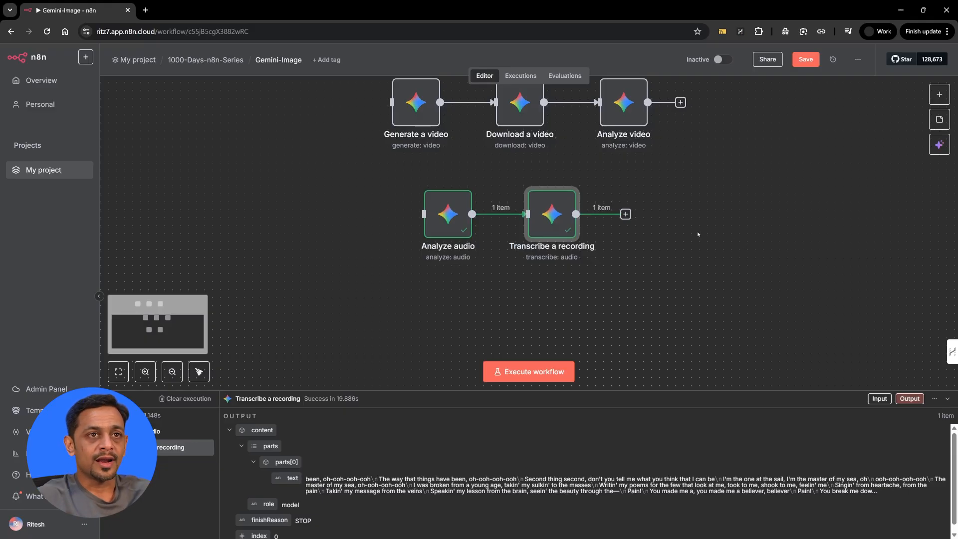
{"action": "mouse_move", "coordinate": [440, 222]}
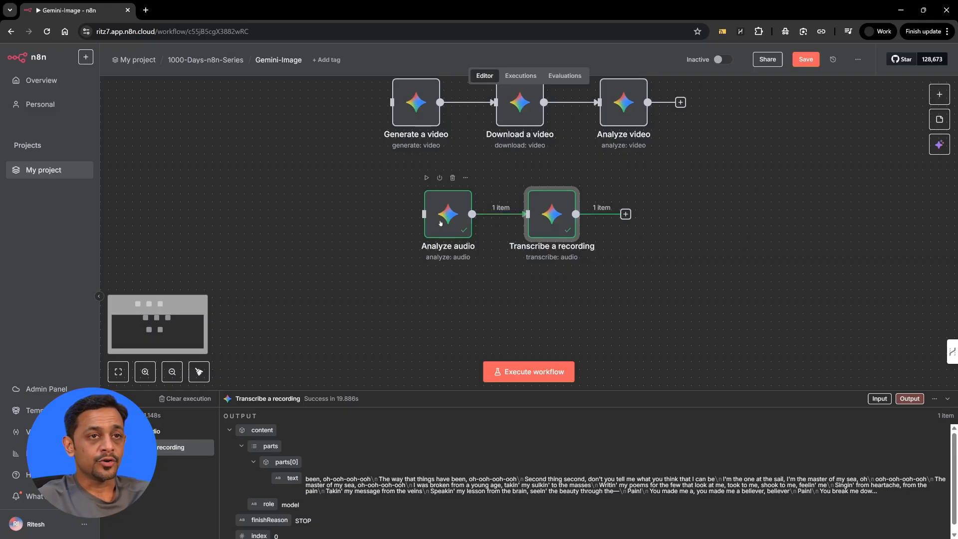